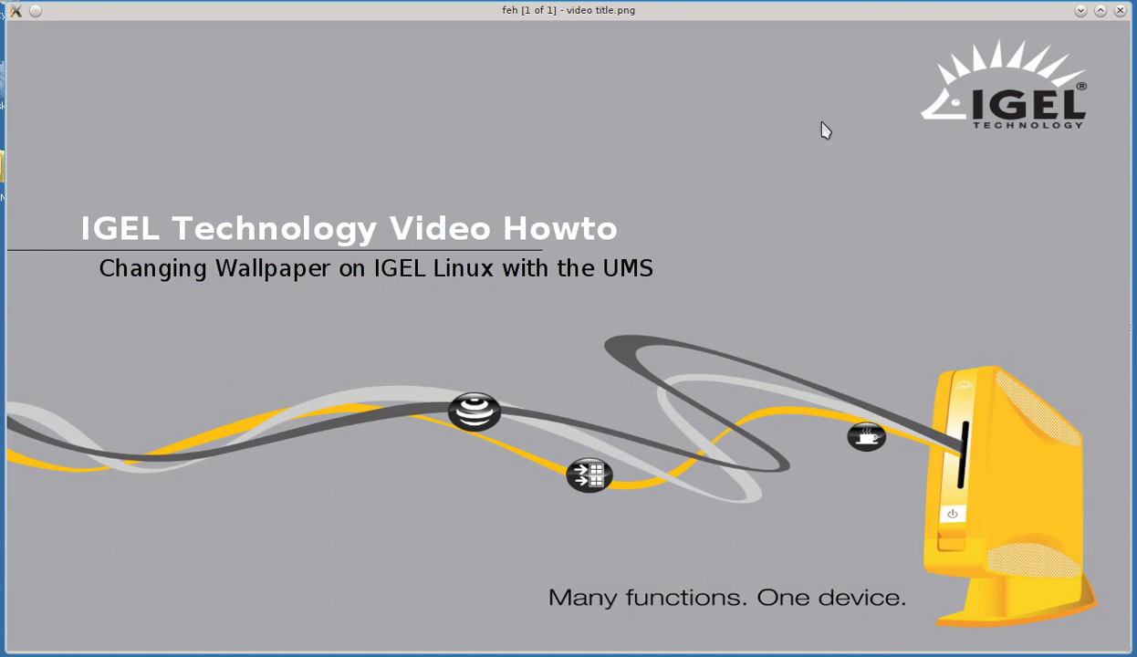
{"action": "key", "text": "q"}
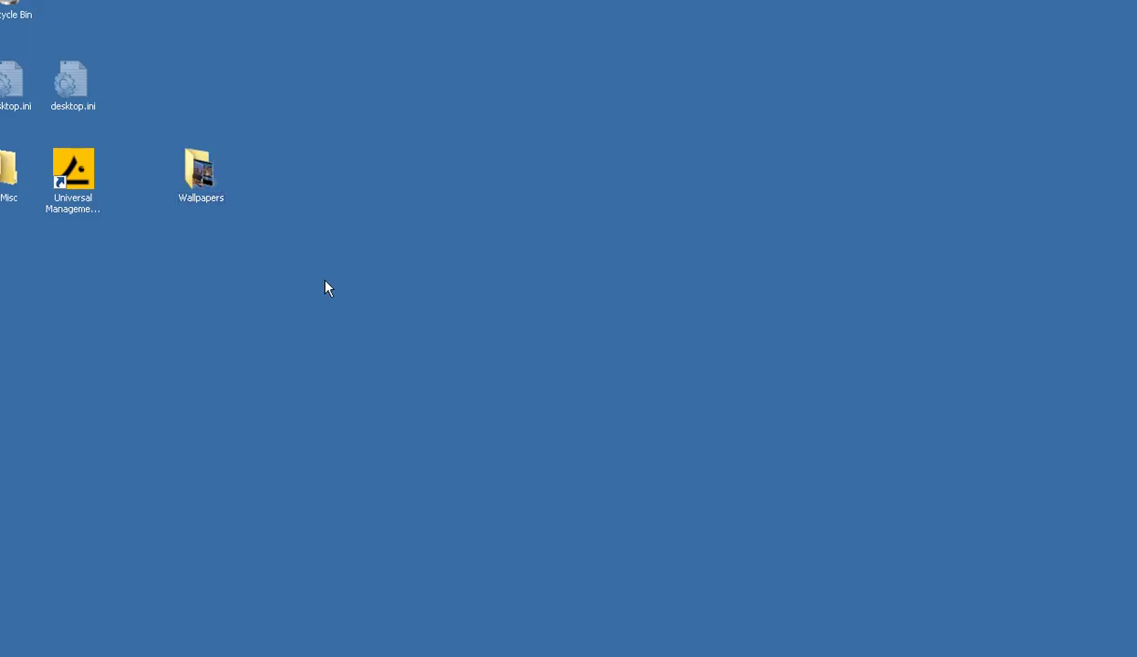
{"action": "double_click", "coordinate": [201, 181]}
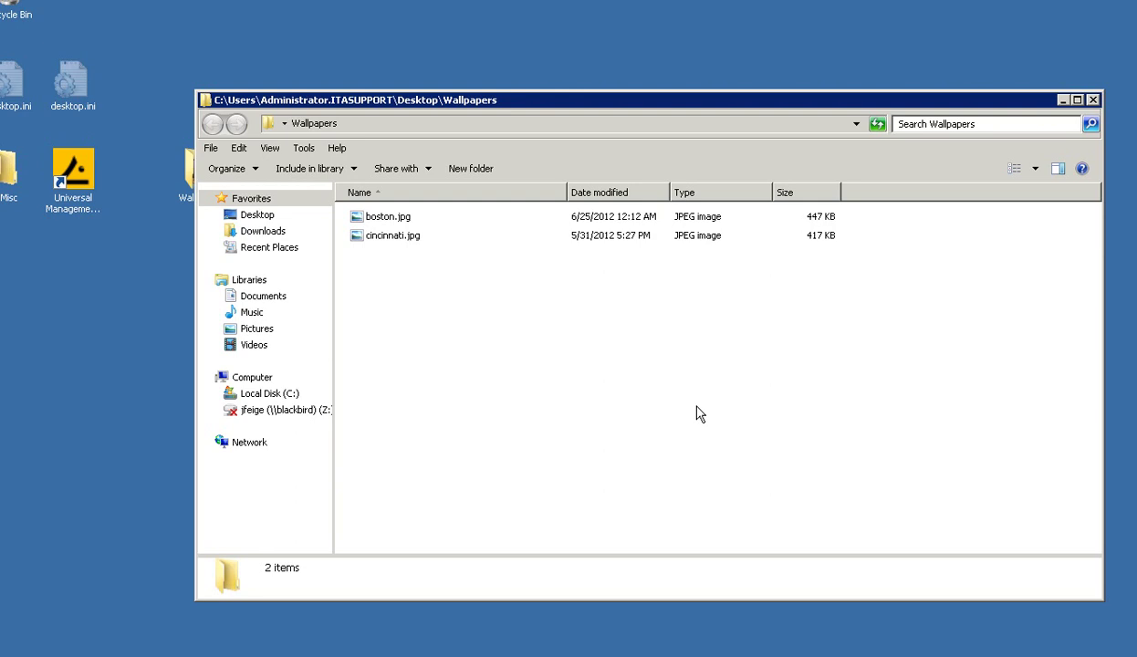
{"action": "left_click", "coordinate": [1097, 100]}
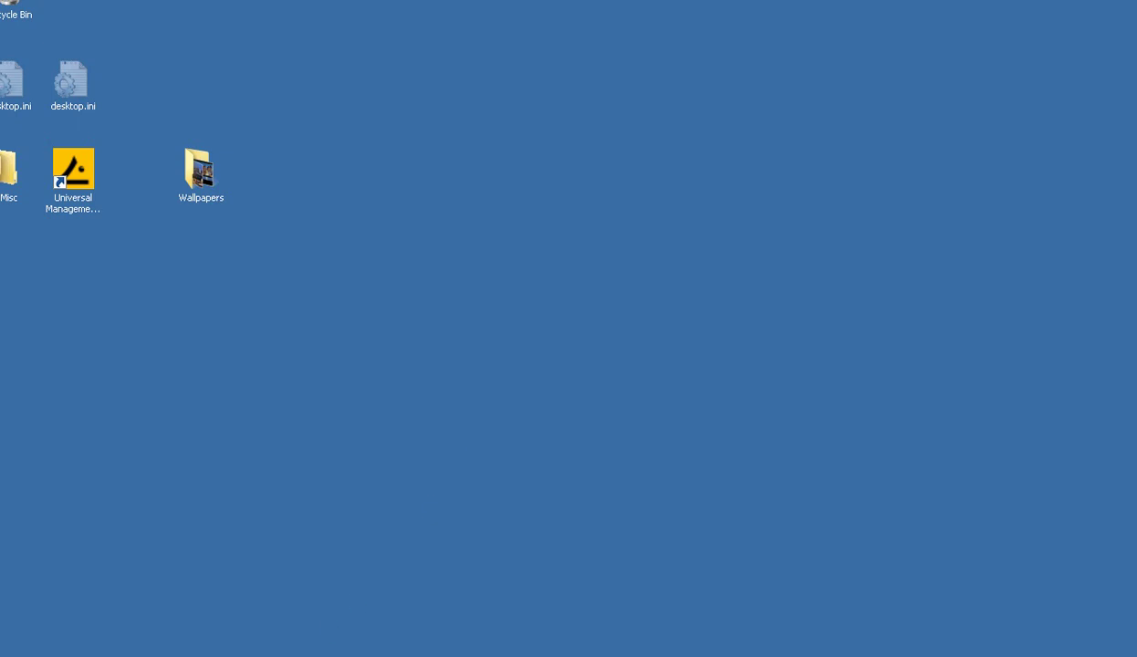
- Restore UMS Administrator and show the Snapshots – File source list of published web resources
{"action": "left_click", "coordinate": [219, 637]}
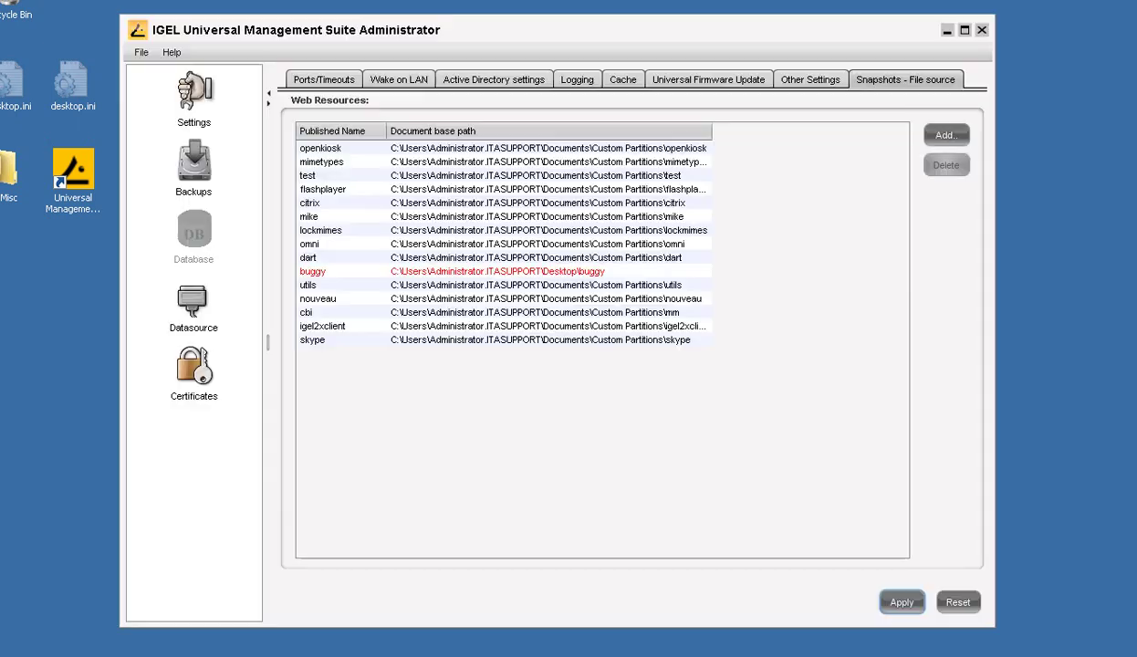
{"action": "left_click", "coordinate": [300, 80]}
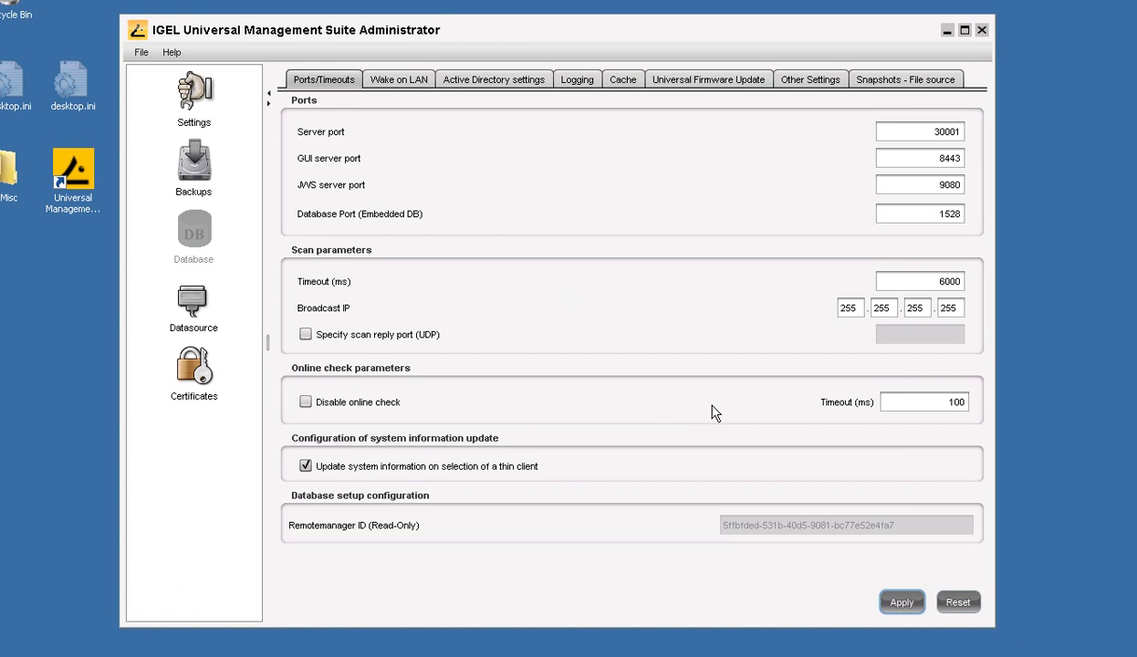
{"action": "left_click", "coordinate": [886, 82]}
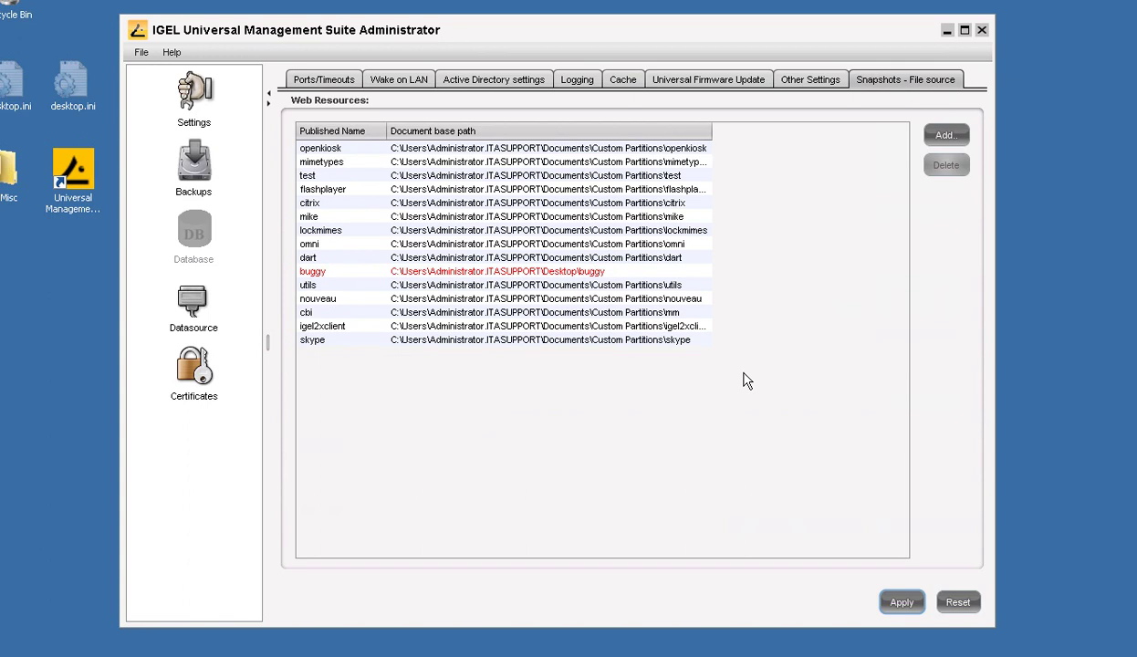
- Publish the Desktop\Wallpapers folder as web resource 'wallpapers' and apply the change
{"action": "left_click", "coordinate": [936, 134]}
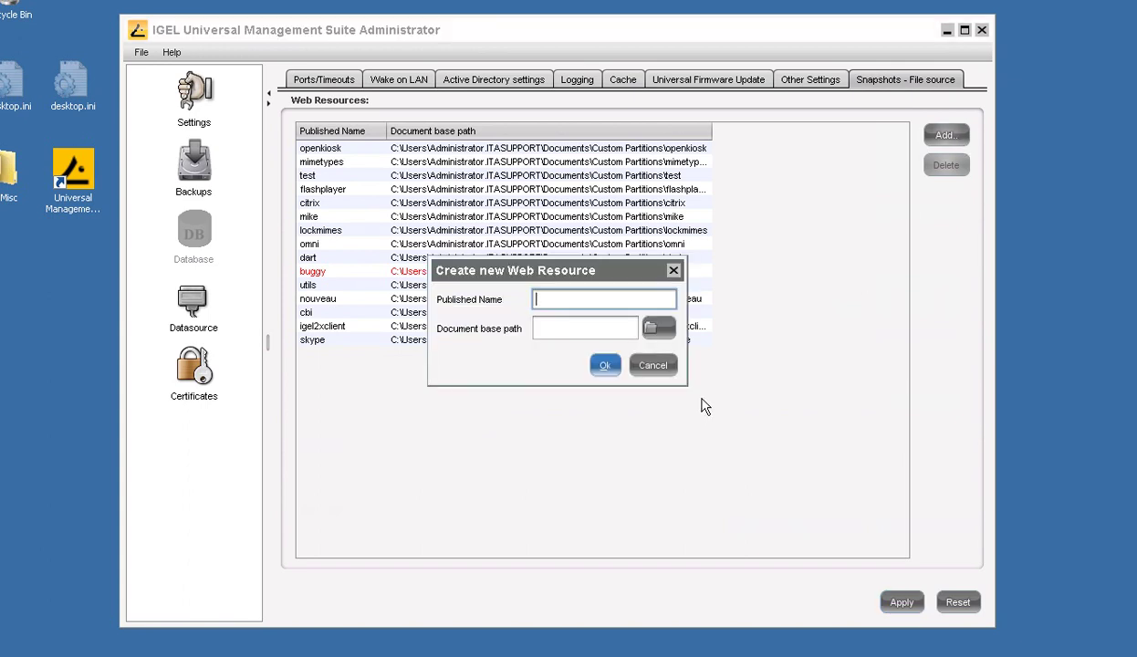
{"action": "type", "text": "wallpapers"}
{"action": "left_click", "coordinate": [657, 329]}
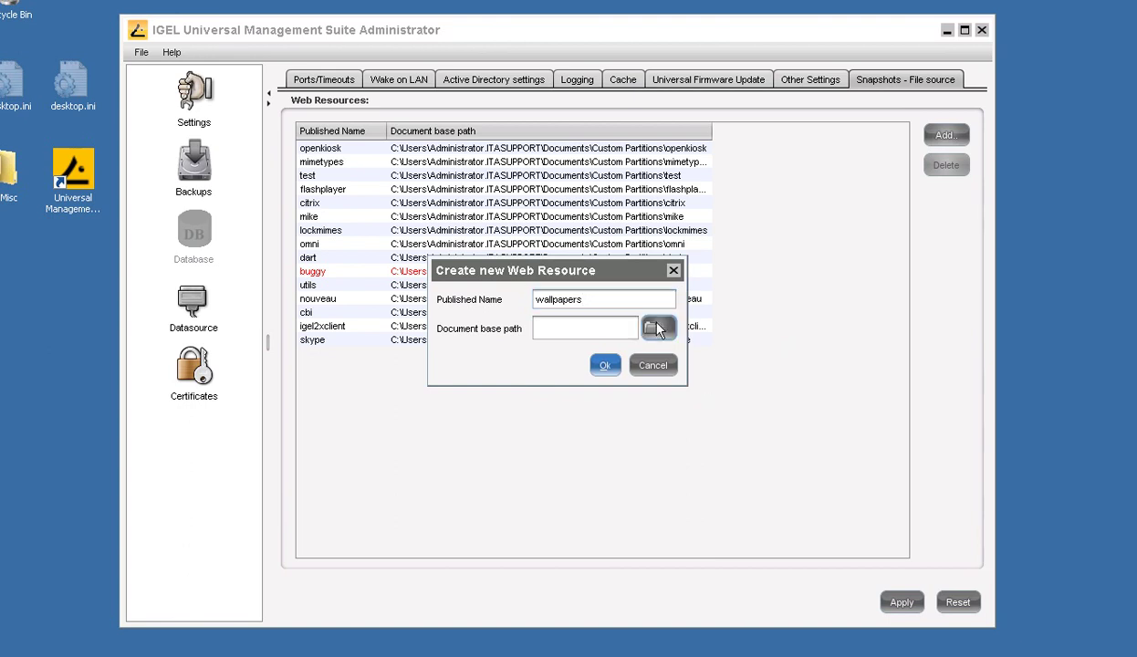
{"action": "left_click", "coordinate": [536, 229]}
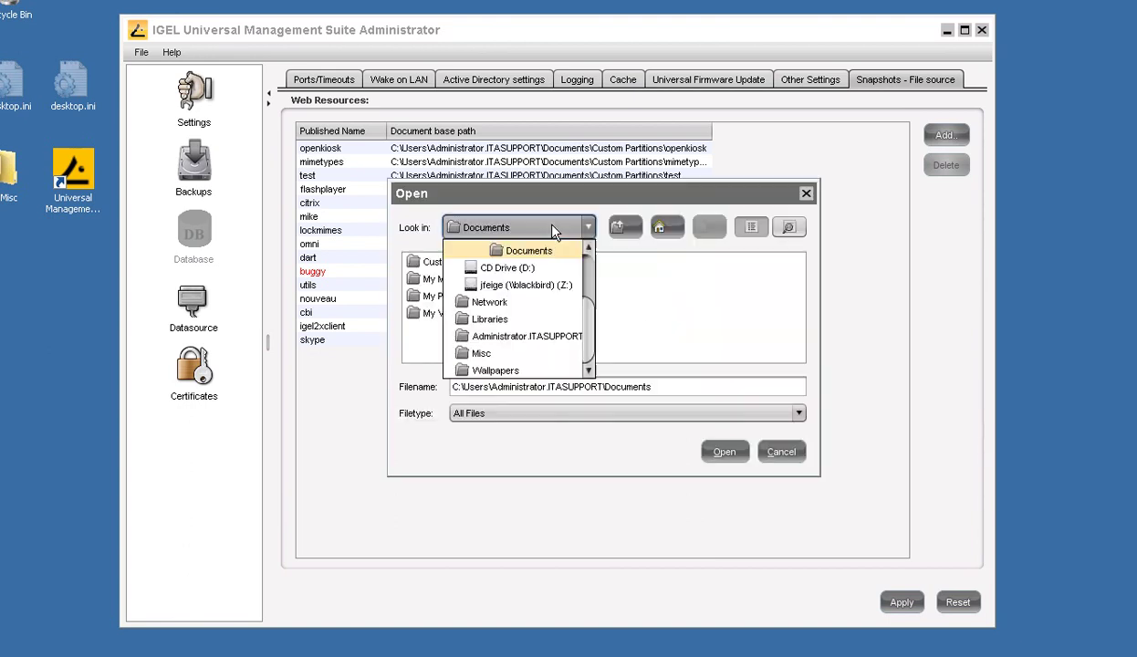
{"action": "left_click", "coordinate": [519, 369]}
{"action": "left_click", "coordinate": [723, 452]}
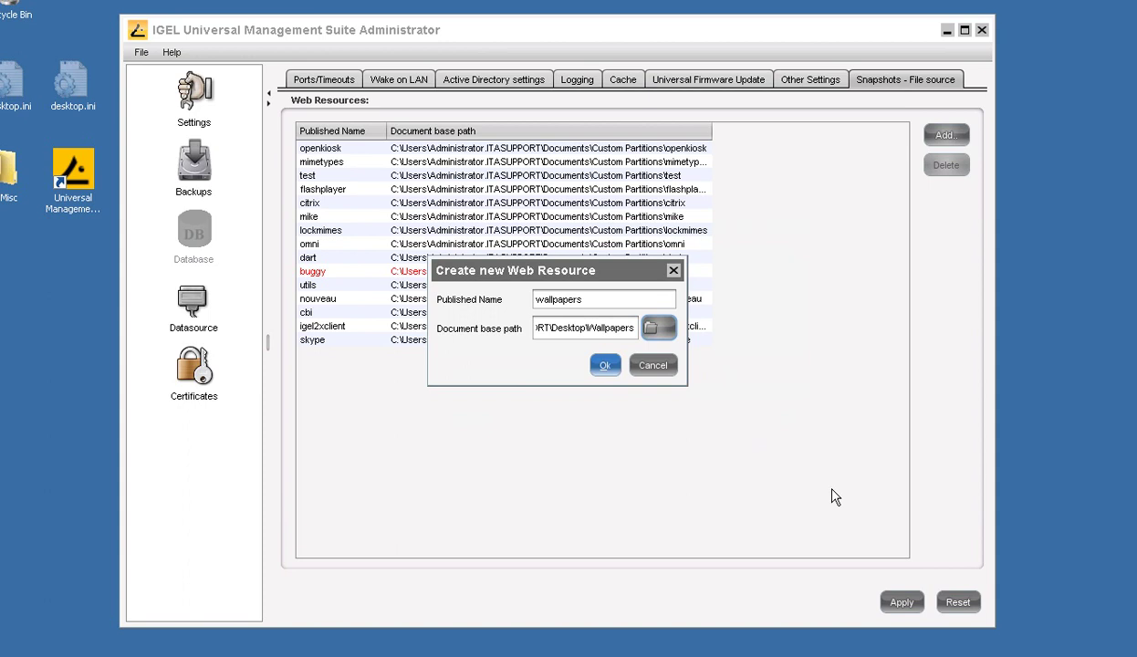
{"action": "left_click", "coordinate": [602, 367]}
{"action": "left_click", "coordinate": [900, 602]}
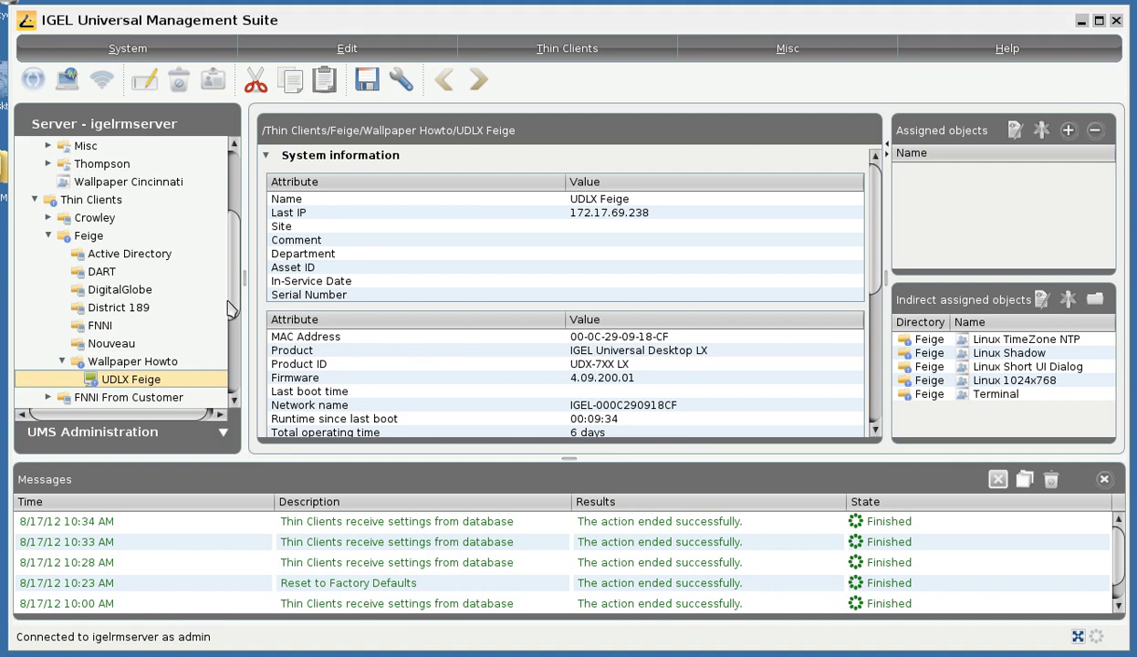
- Scroll the server tree down to the UDLX Feige thin client under Wallpaper Howto
{"action": "scroll", "coordinate": [235, 315], "scroll_direction": "down", "scroll_amount": 1}
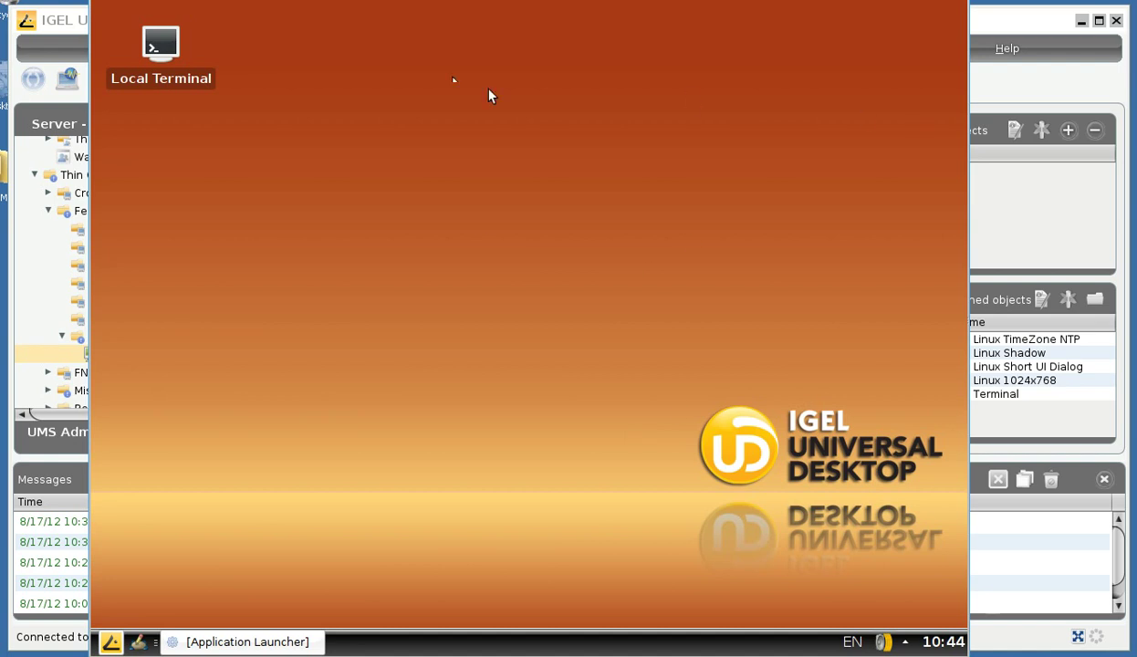
- Delete the Wallpaper Cincinnati profile from the Profiles folder
{"action": "left_click", "coordinate": [974, 20]}
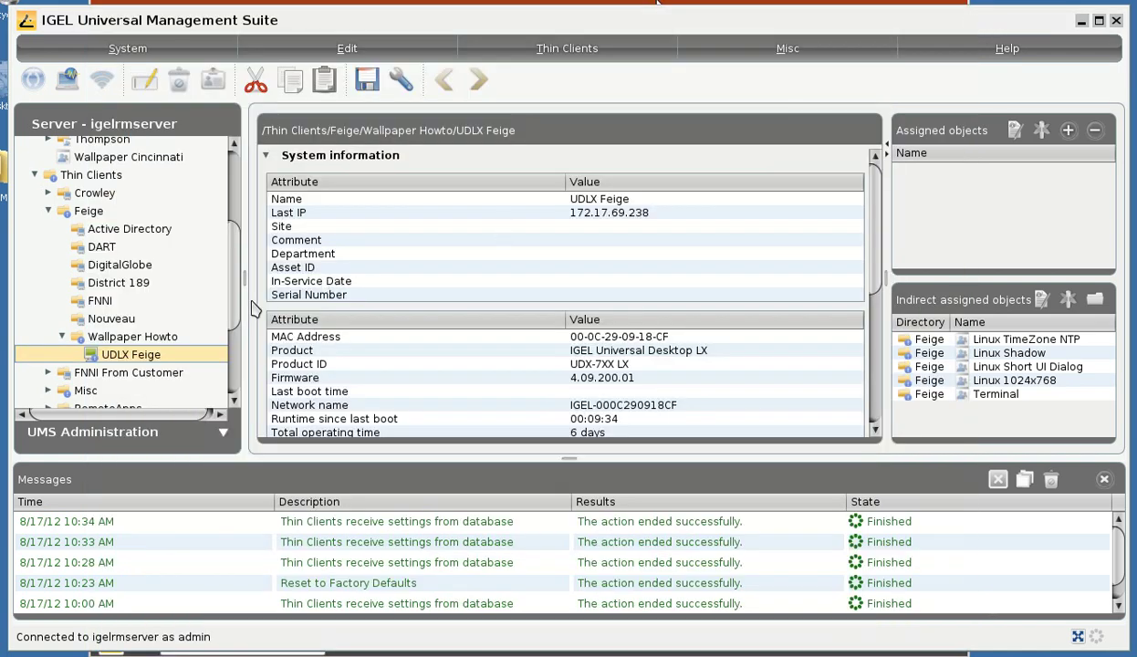
{"action": "left_click_drag", "start_coordinate": [238, 308], "coordinate": [223, 224]}
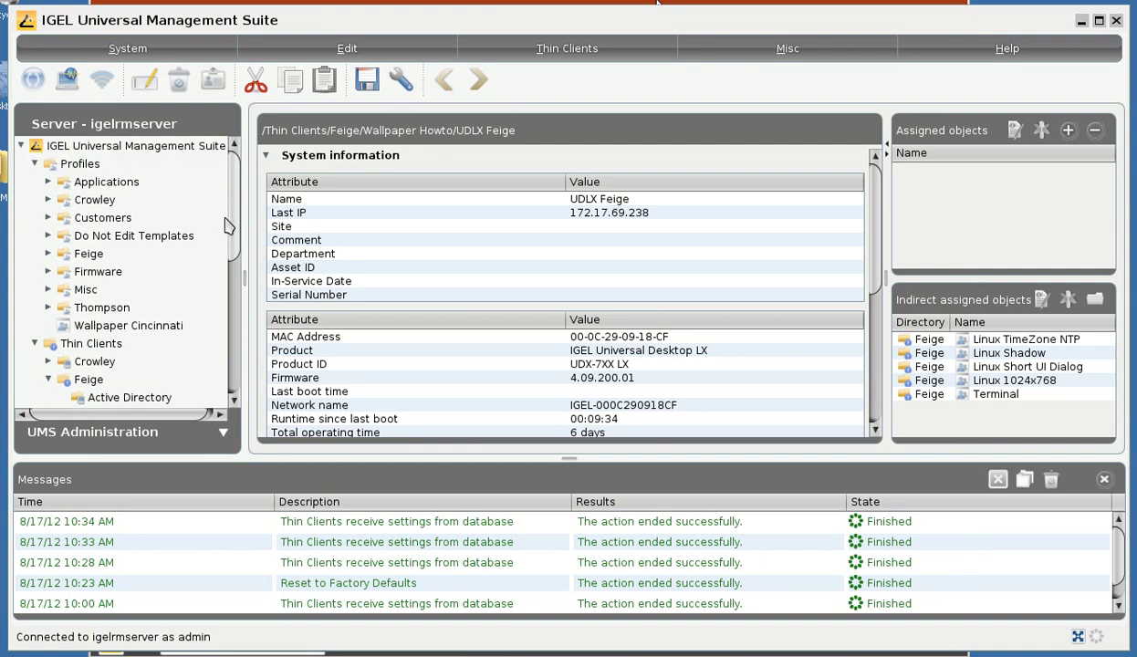
{"action": "left_click", "coordinate": [150, 329]}
{"action": "right_click", "coordinate": [145, 320]}
{"action": "left_click", "coordinate": [230, 376]}
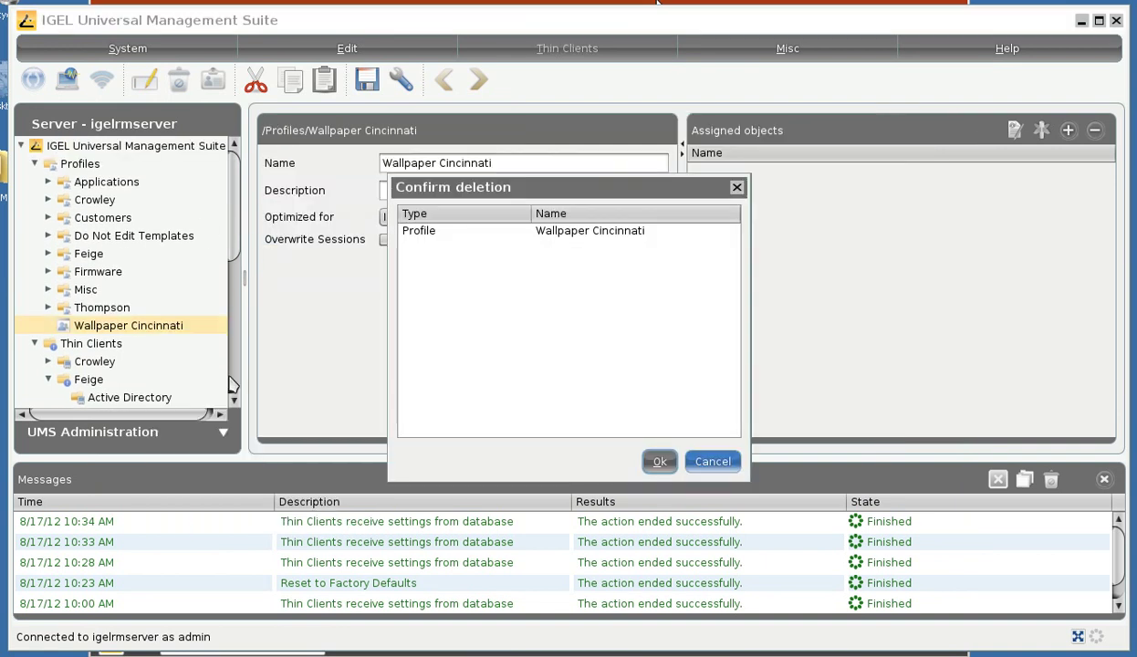
{"action": "left_click", "coordinate": [657, 461]}
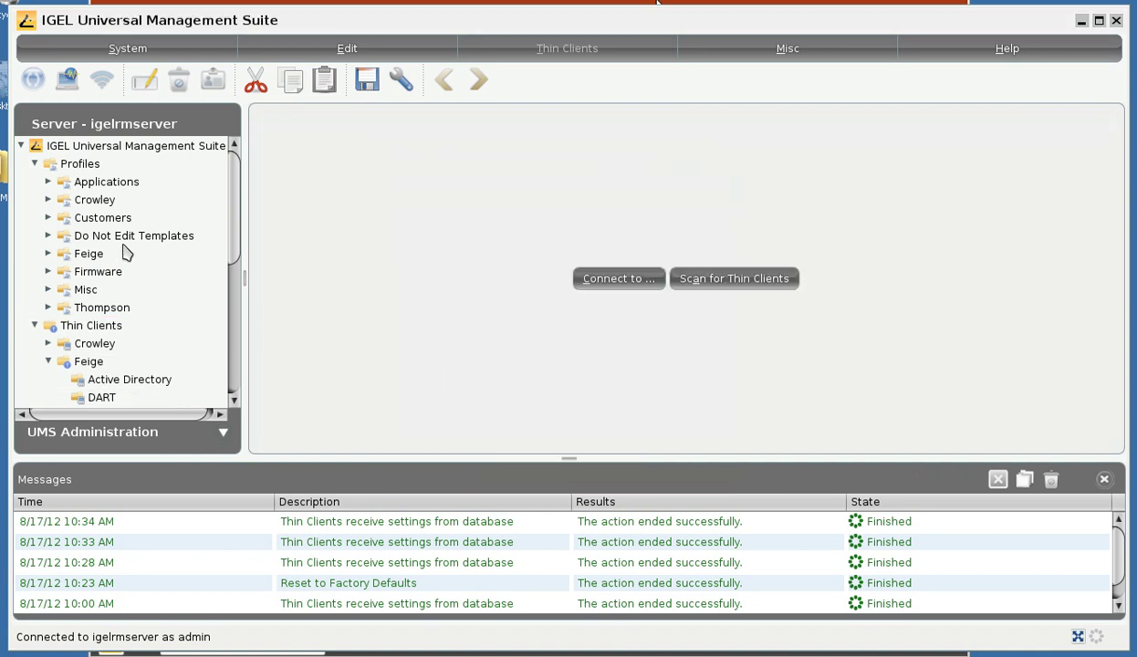
{"action": "right_click", "coordinate": [84, 166]}
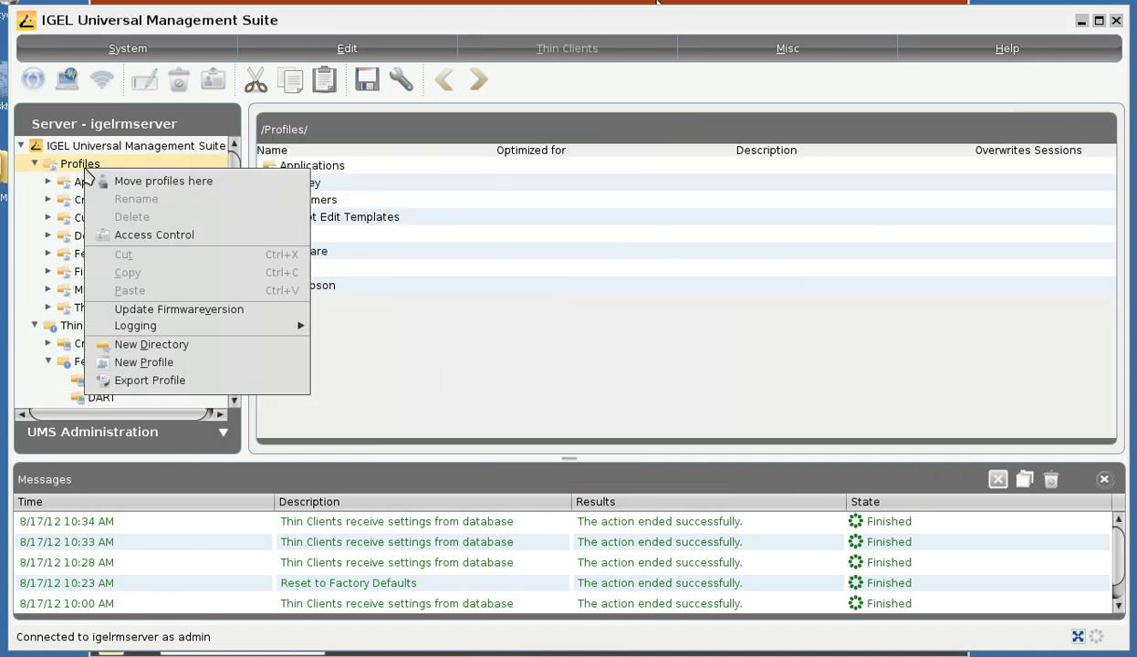
- Create profile 'Cincinnati Wallpaper' optimized for IGEL Universal Desktop LX 4.09.200.01
{"action": "left_click", "coordinate": [146, 363]}
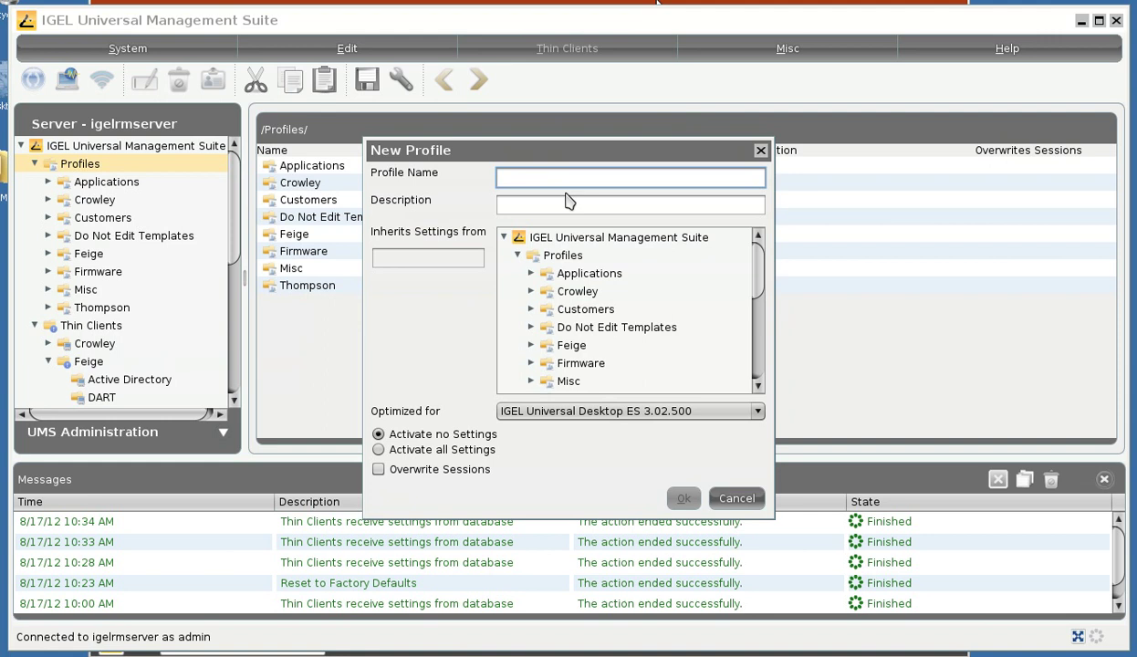
{"action": "type", "text": "Cincinnati Wallpaper"}
{"action": "left_click", "coordinate": [756, 411]}
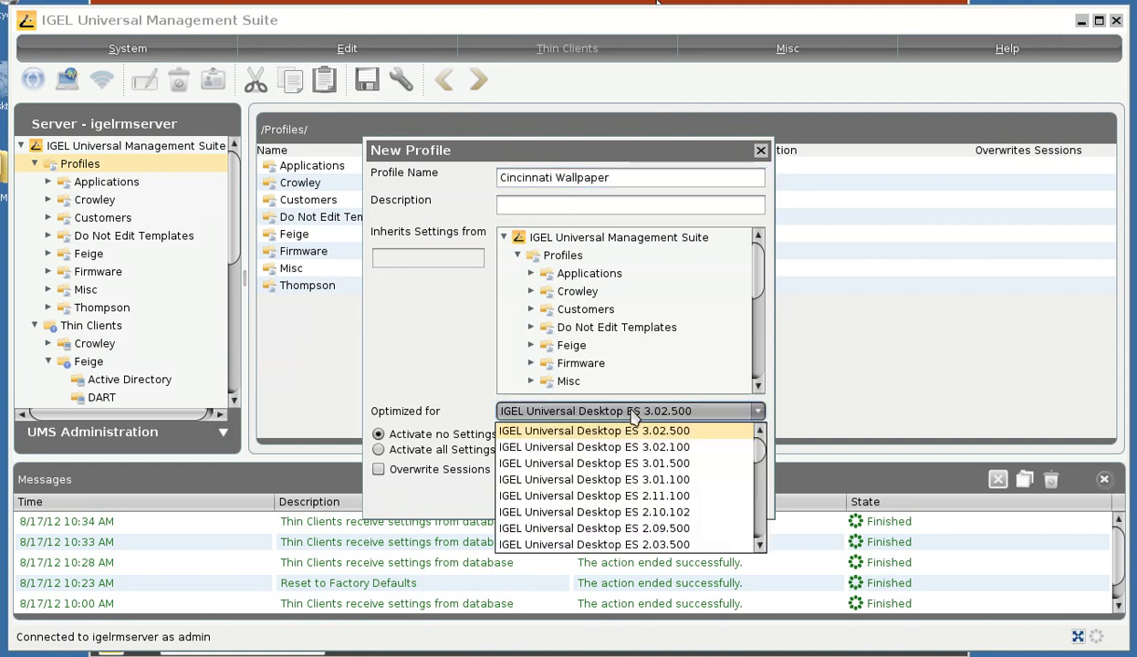
{"action": "scroll", "coordinate": [683, 520], "scroll_direction": "down", "scroll_amount": 2}
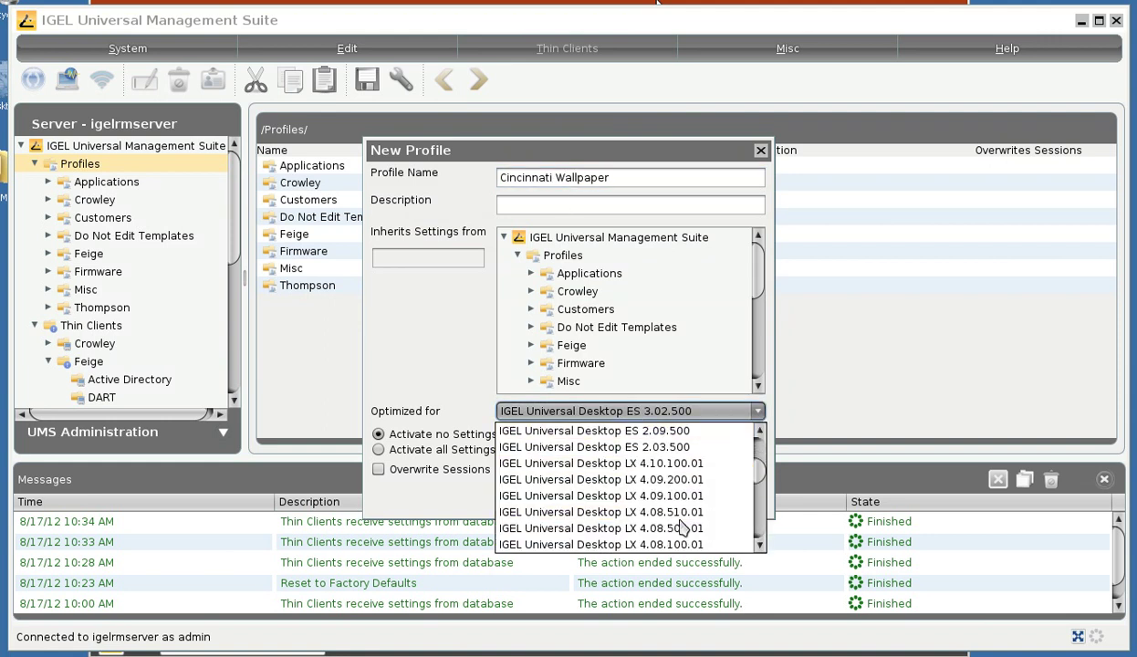
{"action": "left_click", "coordinate": [661, 476]}
{"action": "left_click", "coordinate": [683, 498]}
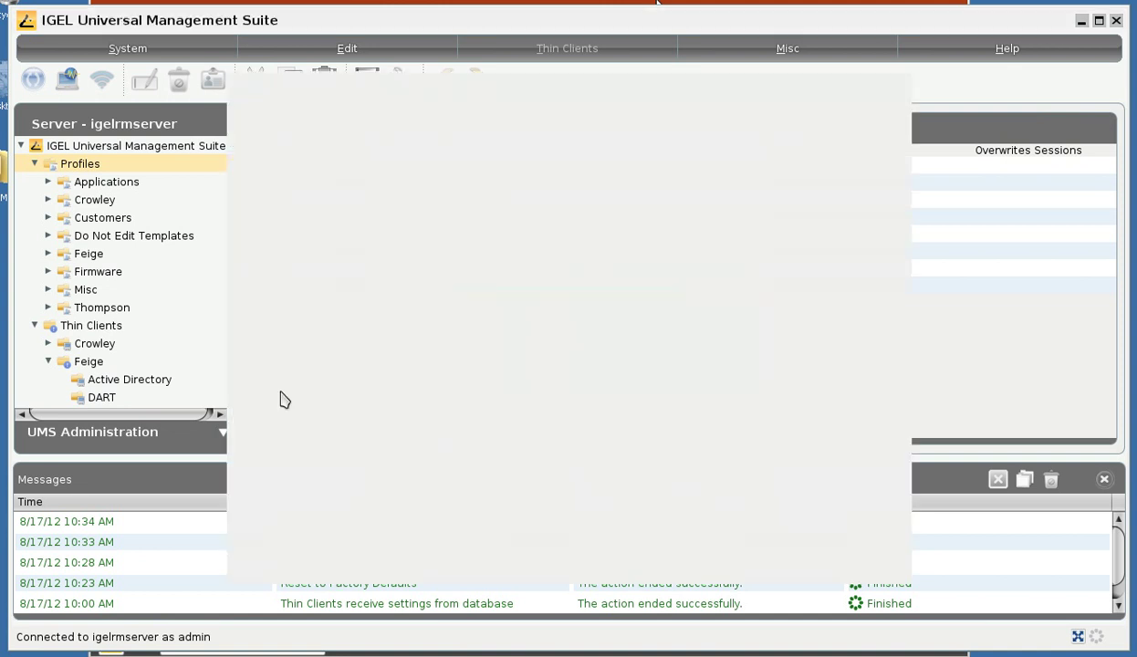
- Enable custom wallpaper download for the 1st monitor with file cincinnati.jpg
{"action": "left_click", "coordinate": [303, 223]}
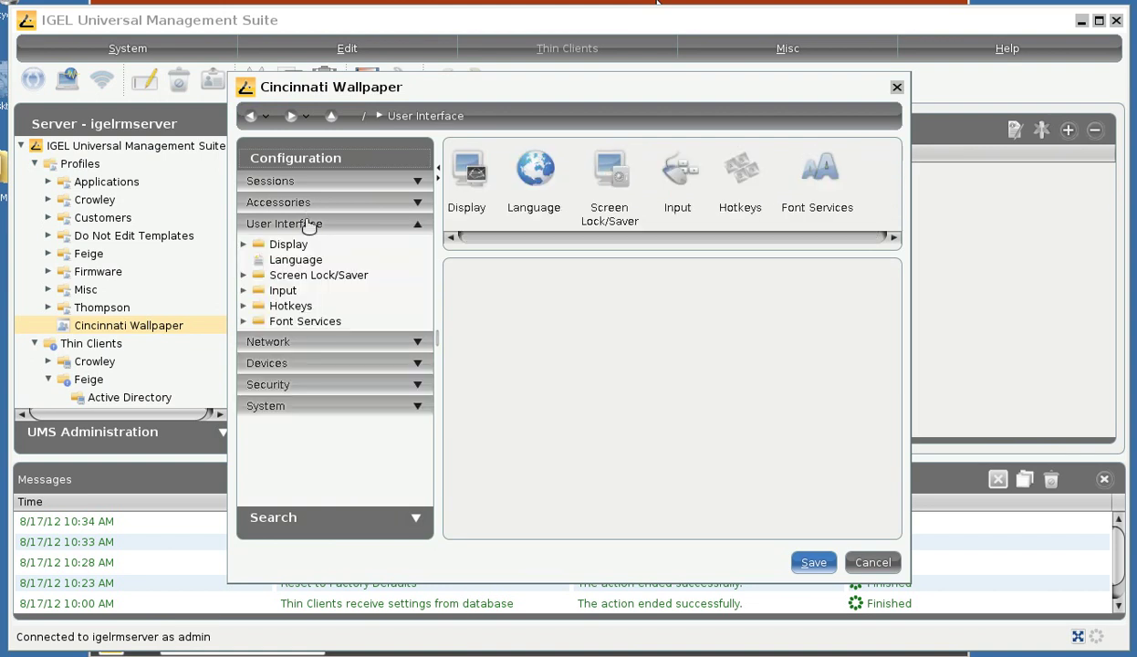
{"action": "left_click", "coordinate": [290, 321]}
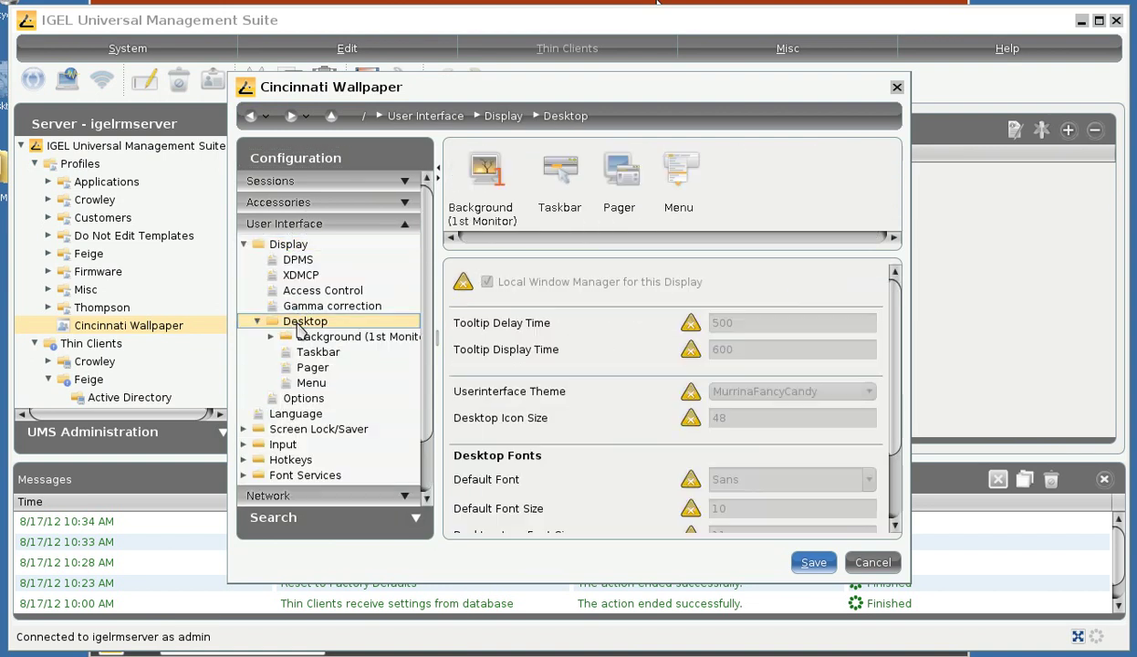
{"action": "left_click", "coordinate": [310, 337]}
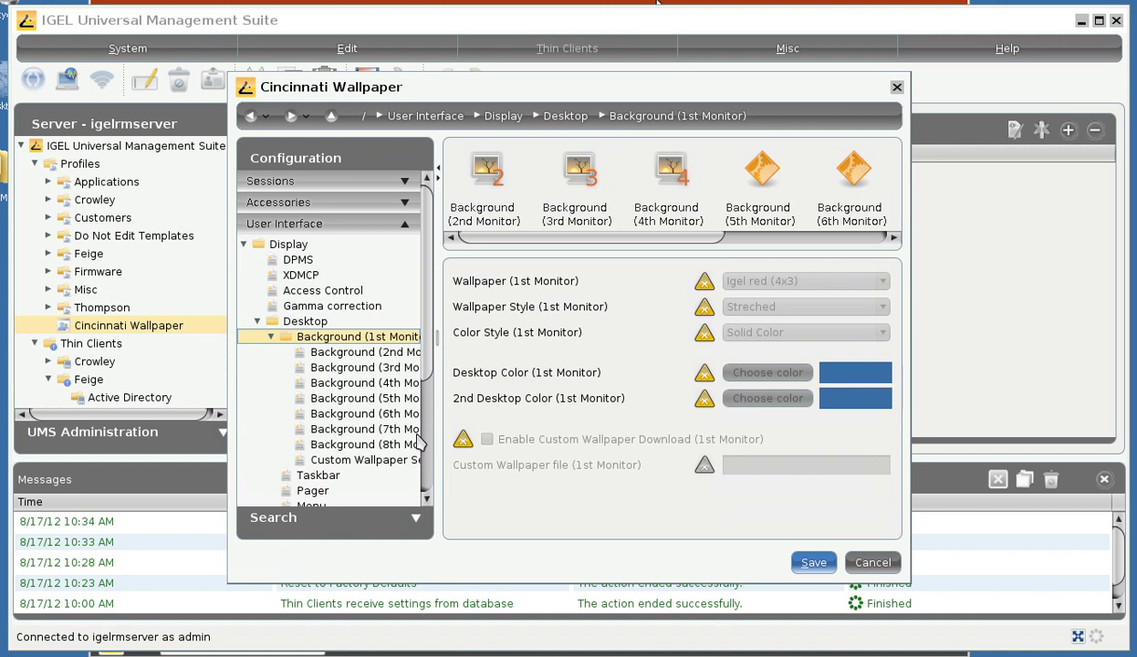
{"action": "left_click", "coordinate": [462, 440]}
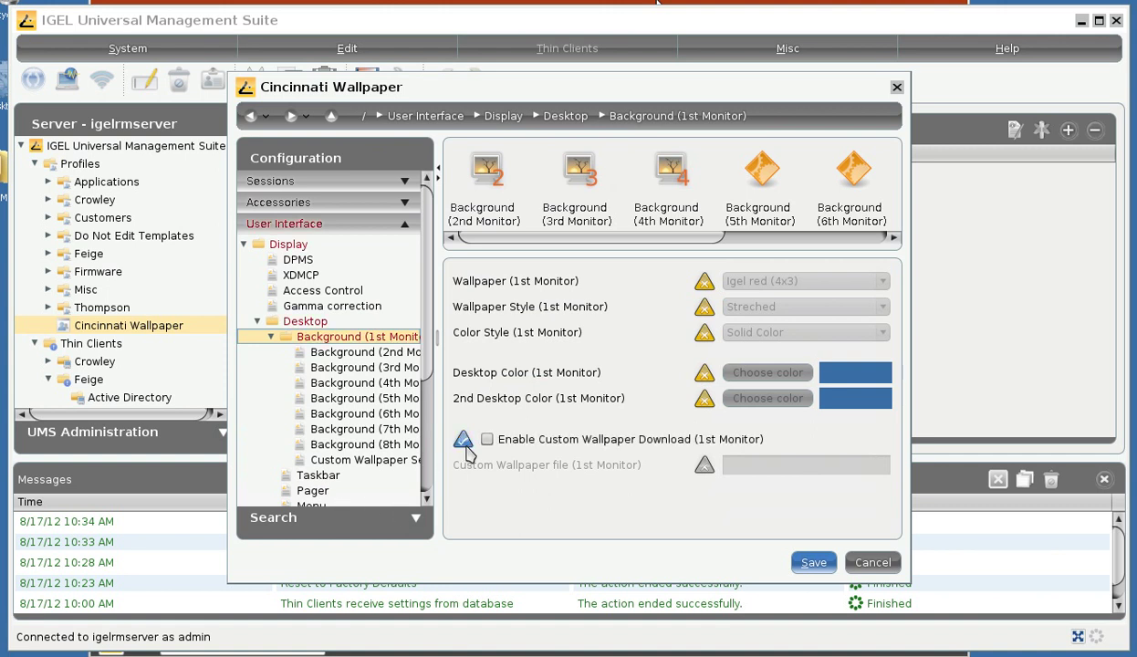
{"action": "left_click", "coordinate": [487, 444]}
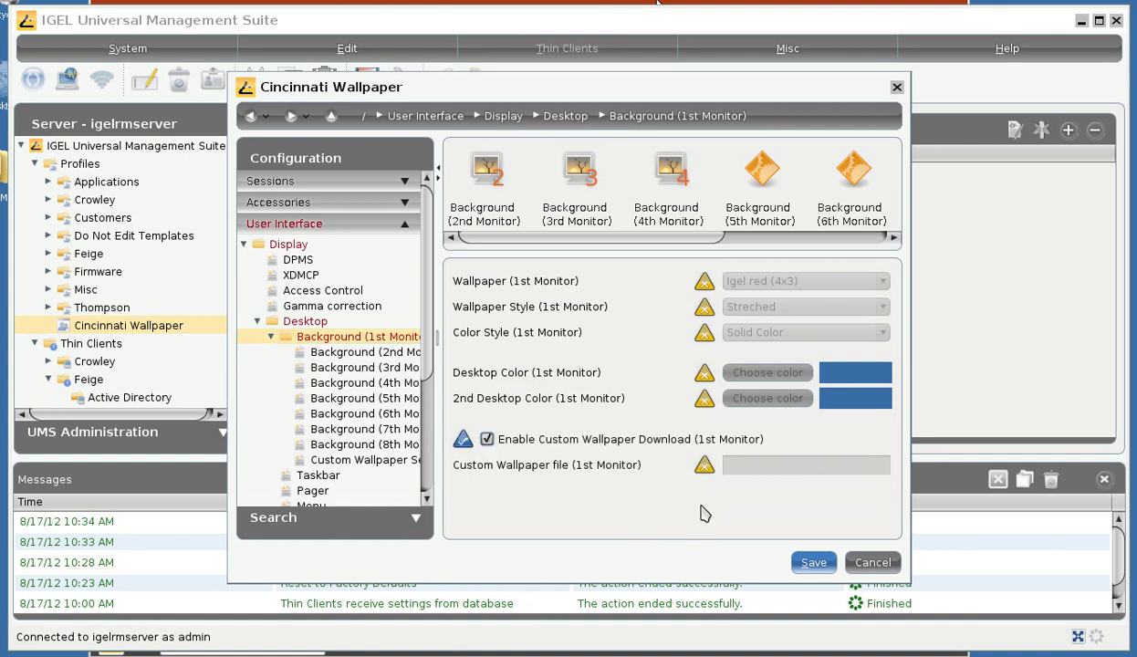
{"action": "left_click", "coordinate": [703, 470]}
{"action": "left_click", "coordinate": [858, 464]}
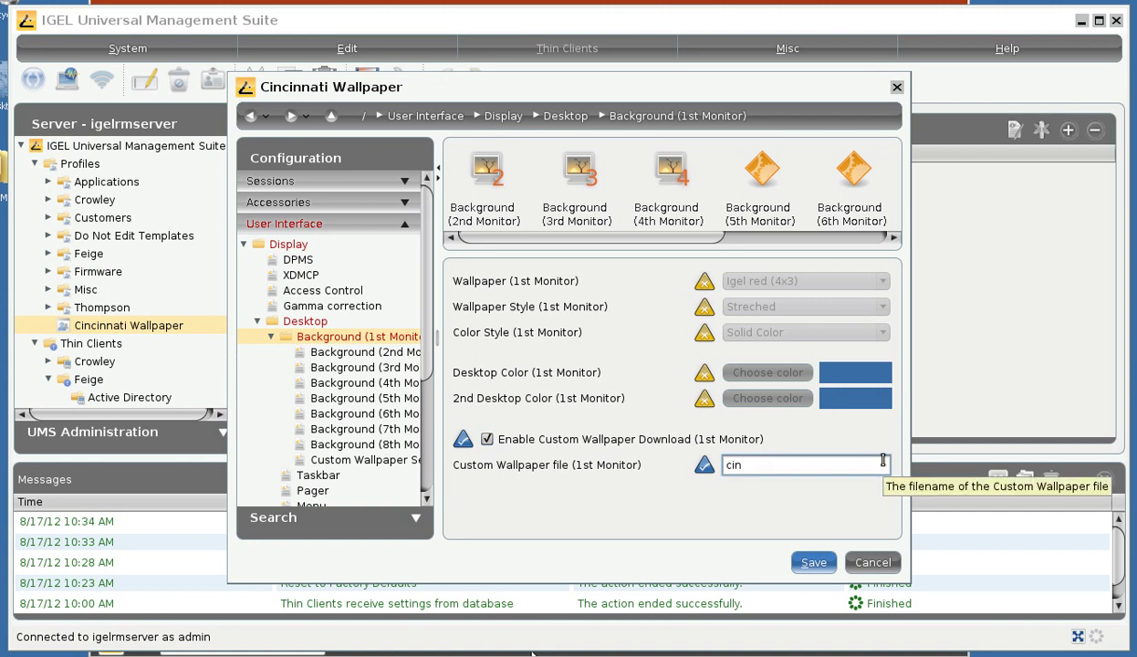
{"action": "type", "text": "cincinnati.jpg"}
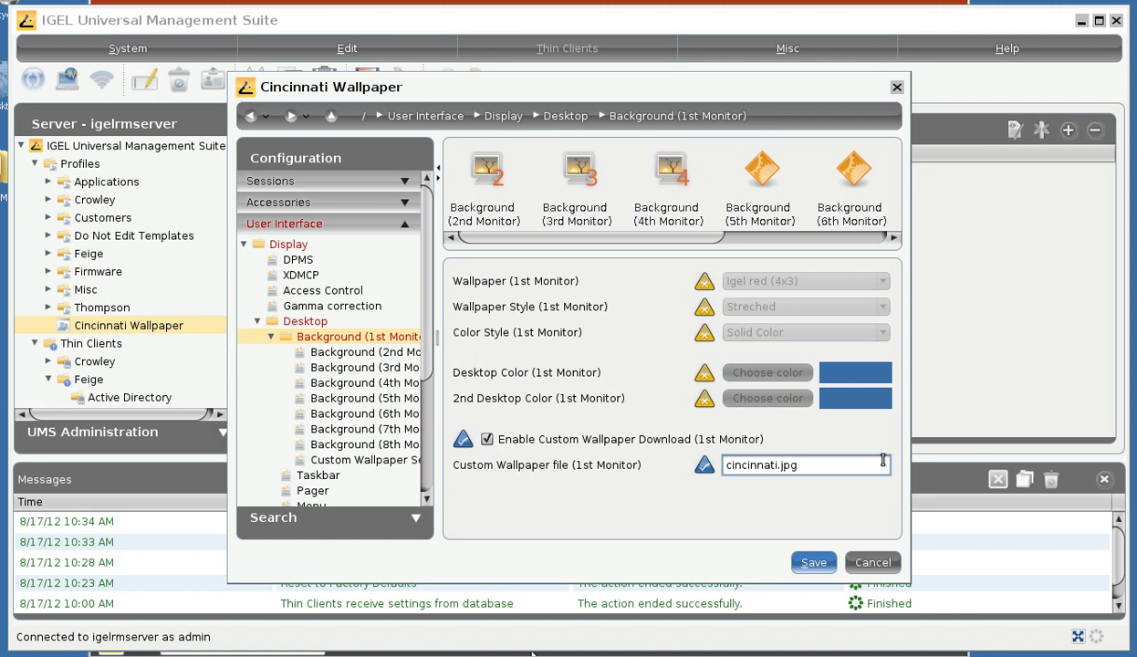
{"action": "left_click", "coordinate": [367, 460]}
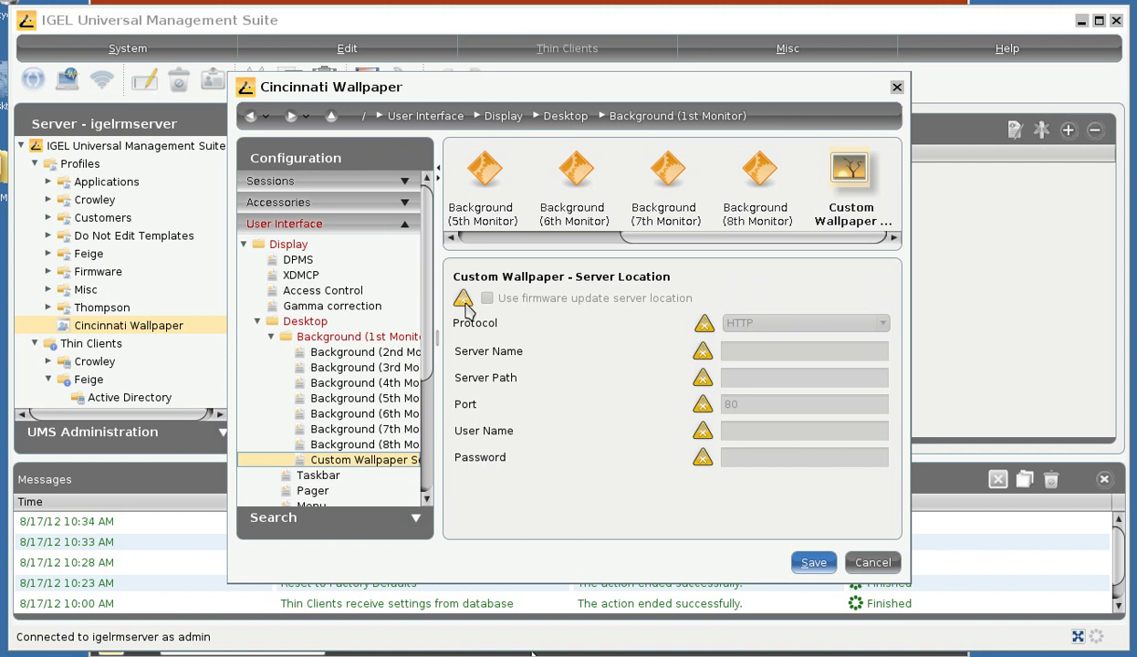
- Unlock the protocol, server, path, port, user name and password Server Location fields
{"action": "left_click", "coordinate": [704, 323]}
{"action": "left_click", "coordinate": [703, 351]}
{"action": "left_click", "coordinate": [703, 377]}
{"action": "left_click", "coordinate": [703, 405]}
{"action": "left_click", "coordinate": [703, 431]}
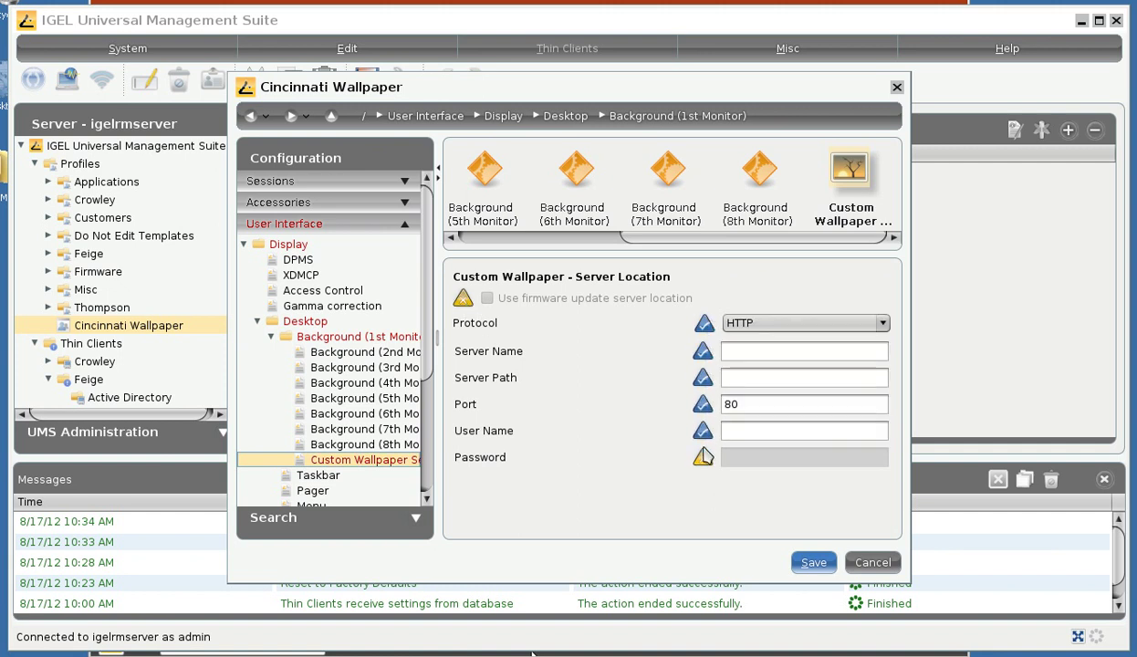
{"action": "left_click", "coordinate": [703, 457]}
- Enter server name igelrmserver and server path wallpapers
{"action": "left_click", "coordinate": [751, 352]}
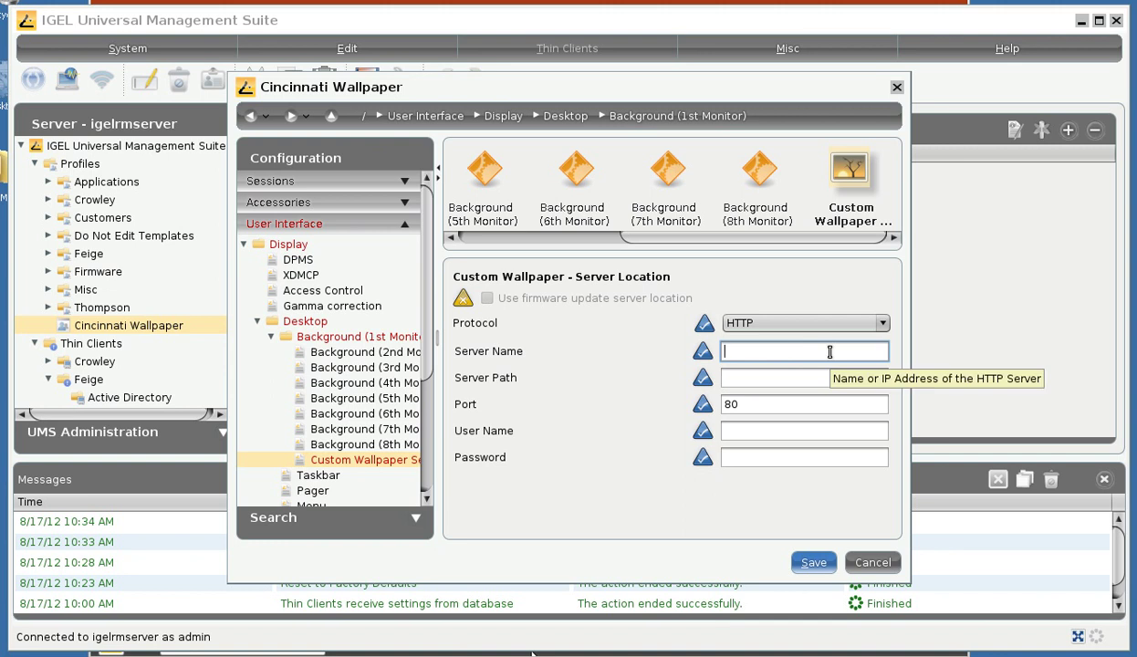
{"action": "type", "text": "igelrmserger"}
{"action": "key", "text": "BackSpace"}
{"action": "key", "text": "BackSpace"}
{"action": "key", "text": "BackSpace"}
{"action": "type", "text": "ver"}
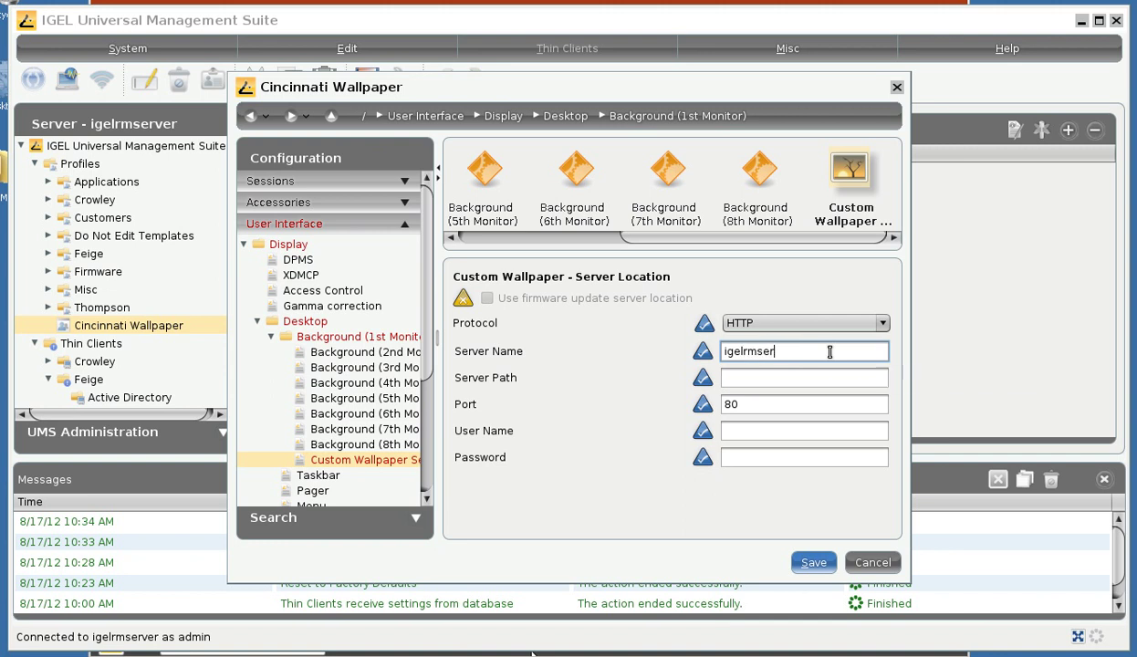
{"action": "key", "text": "Tab"}
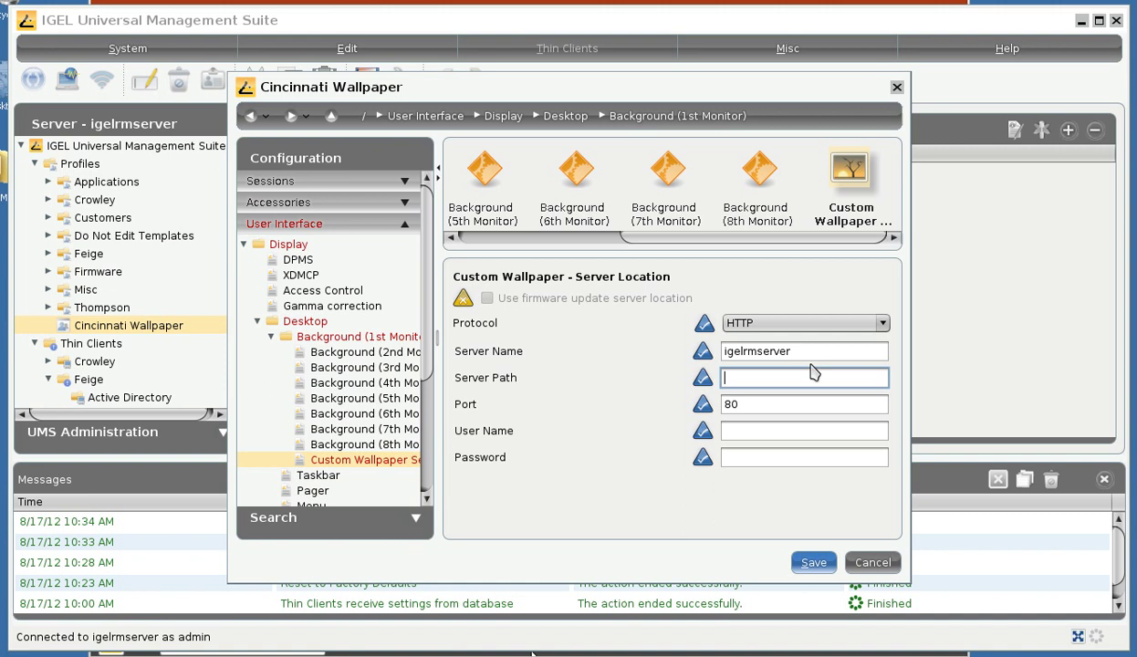
{"action": "double_click", "coordinate": [792, 351]}
{"action": "left_click", "coordinate": [807, 378]}
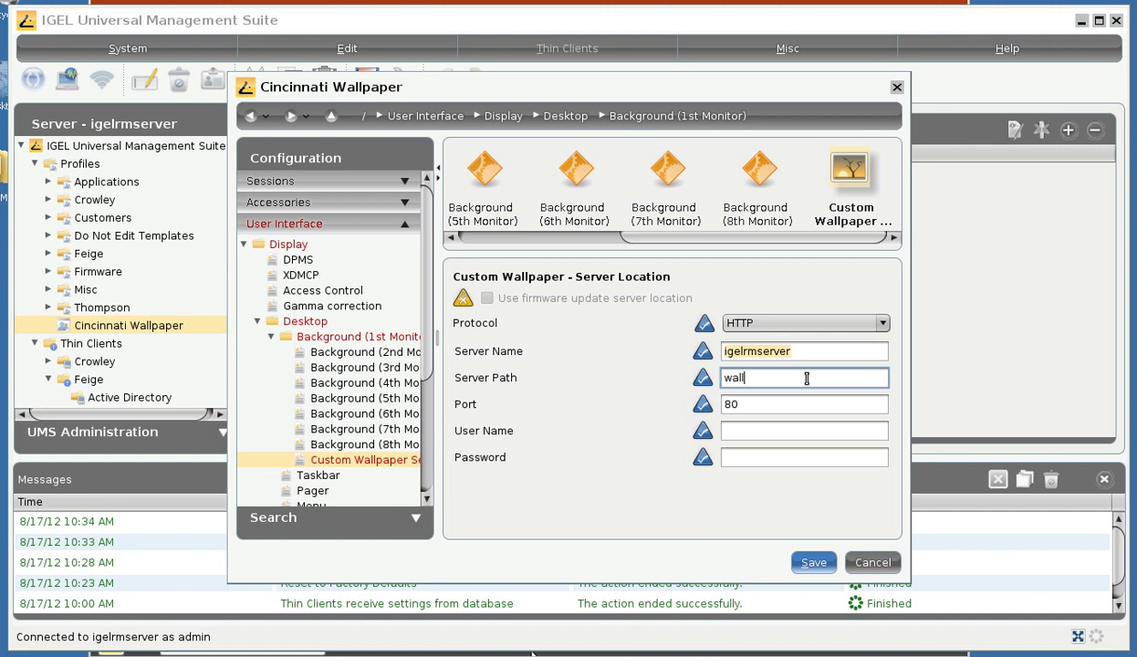
{"action": "type", "text": "papers"}
- Set port 9080, enter the login user name and password, and save the profile
{"action": "key", "text": "Tab"}
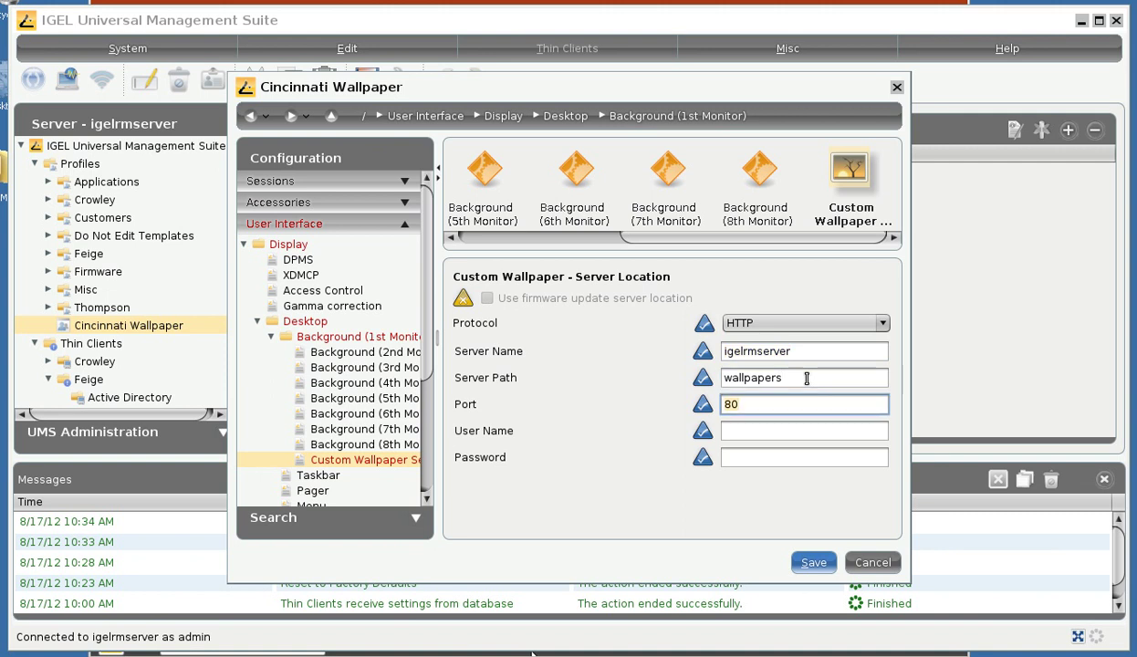
{"action": "type", "text": "9080"}
{"action": "left_click", "coordinate": [748, 430]}
{"action": "type", "text": "adm"}
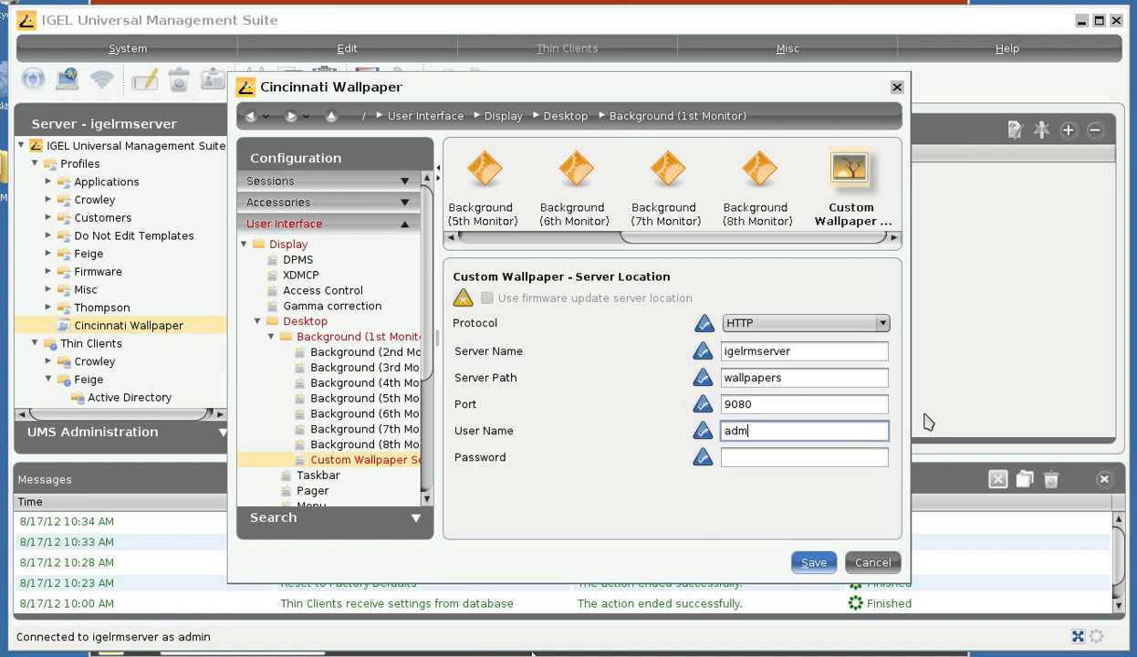
{"action": "type", "text": "in"}
{"action": "key", "text": "Tab"}
{"action": "type", "text": "***"}
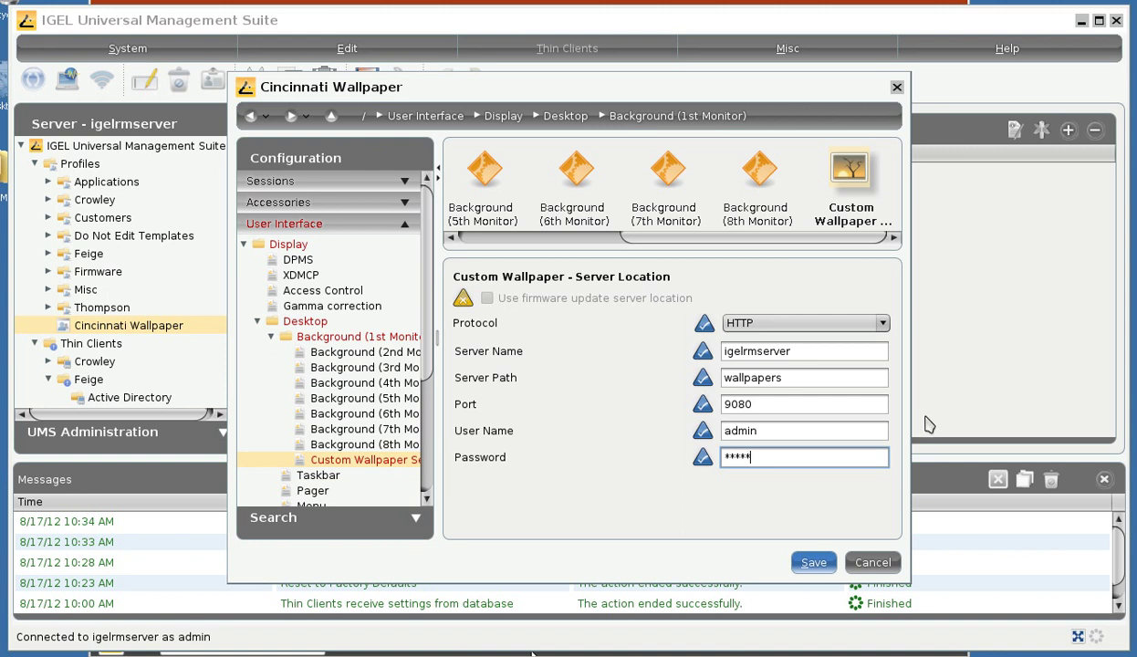
{"action": "left_click", "coordinate": [818, 566]}
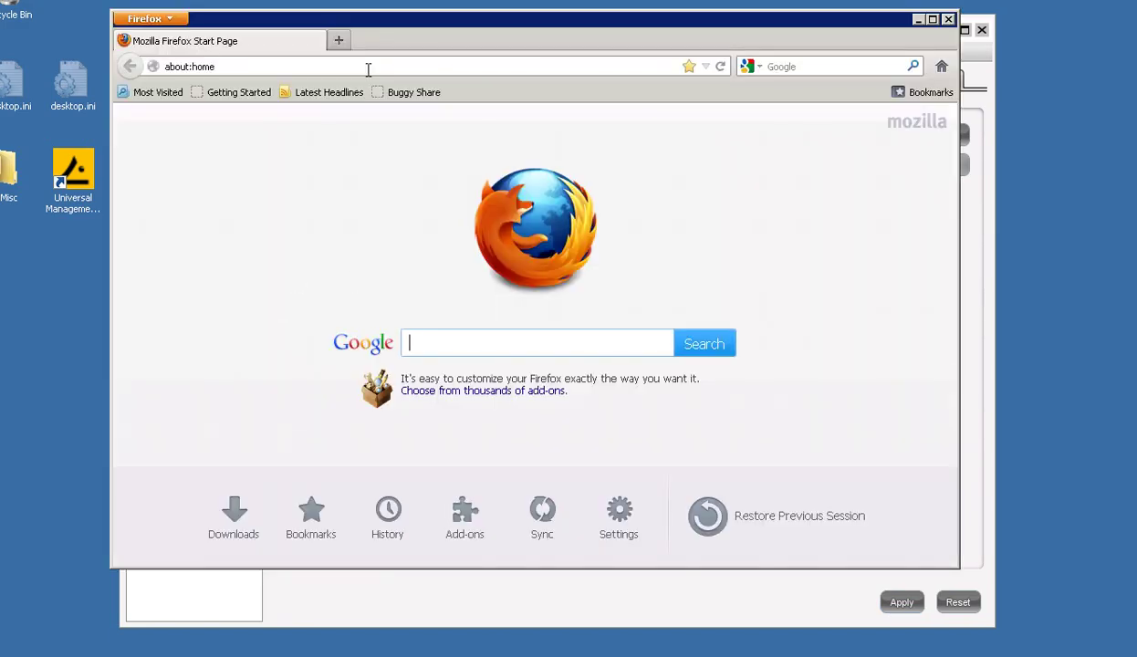
{"action": "left_click", "coordinate": [367, 69]}
{"action": "type", "text": "htt"}
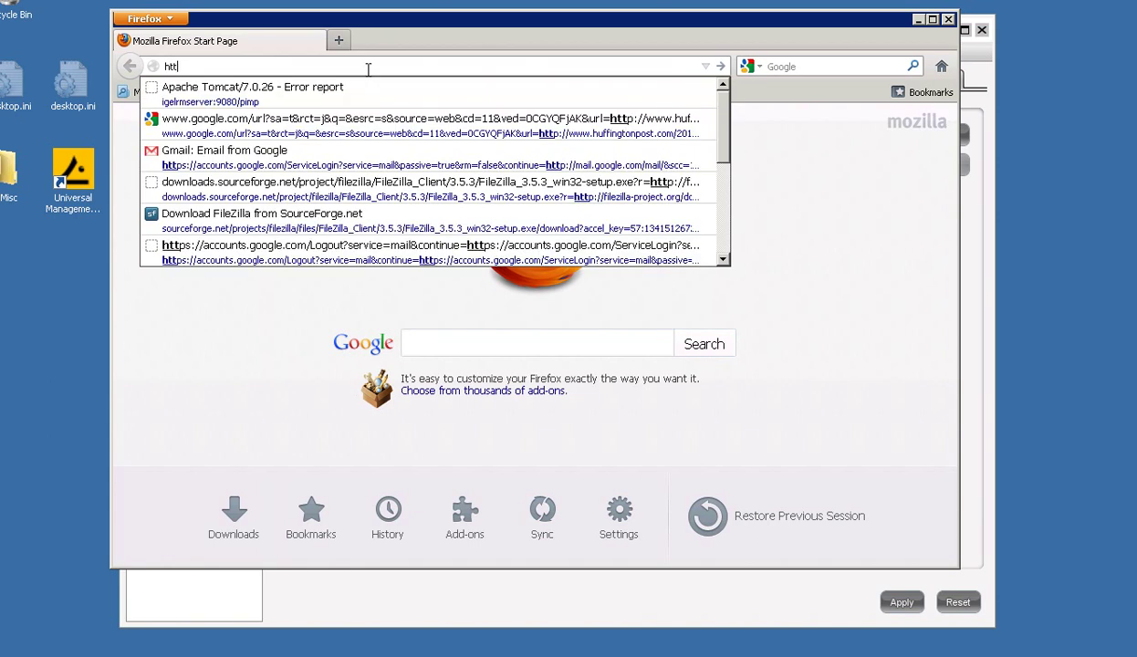
{"action": "type", "text": "p://ig"}
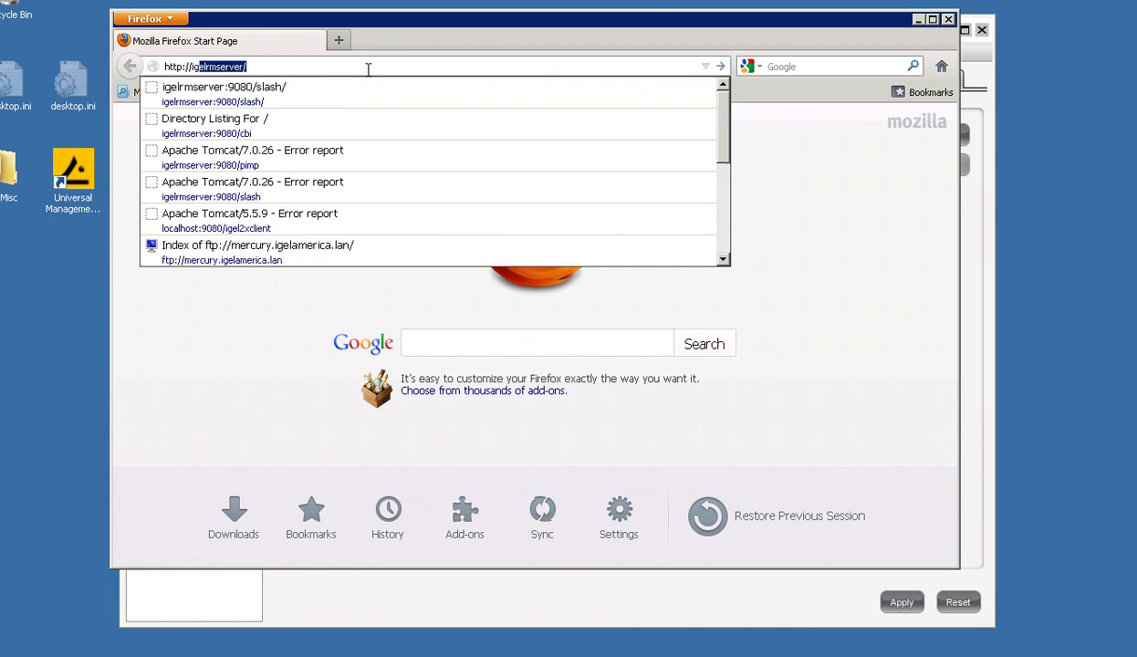
{"action": "type", "text": "elrmserver:9080/"}
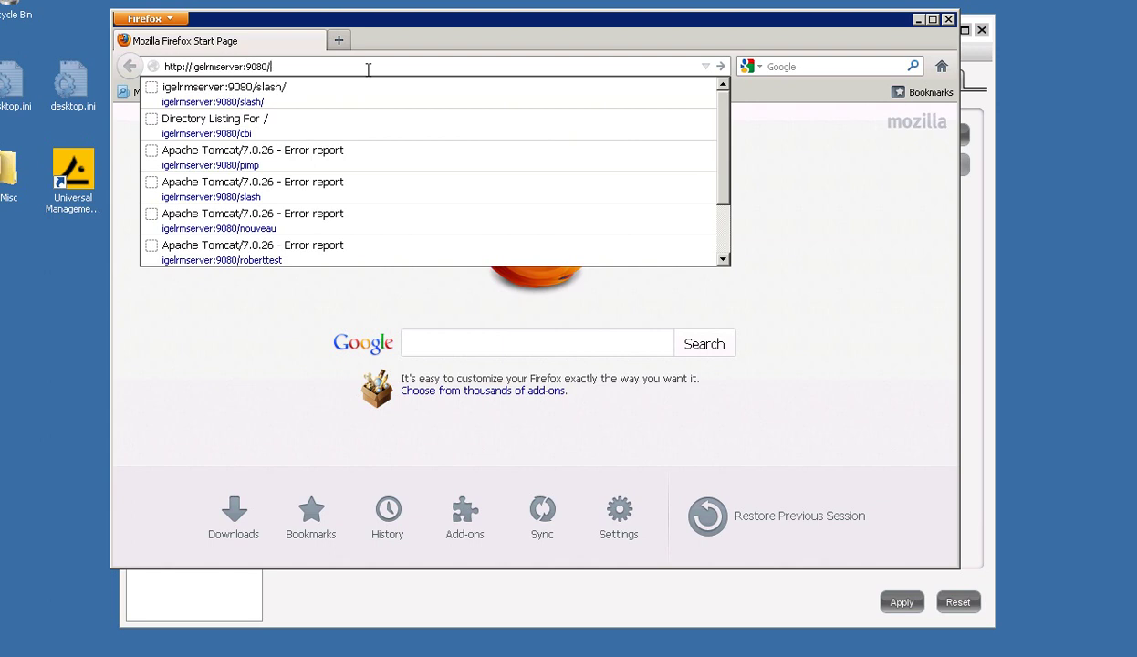
{"action": "type", "text": "wallpapers"}
{"action": "key", "text": "Return"}
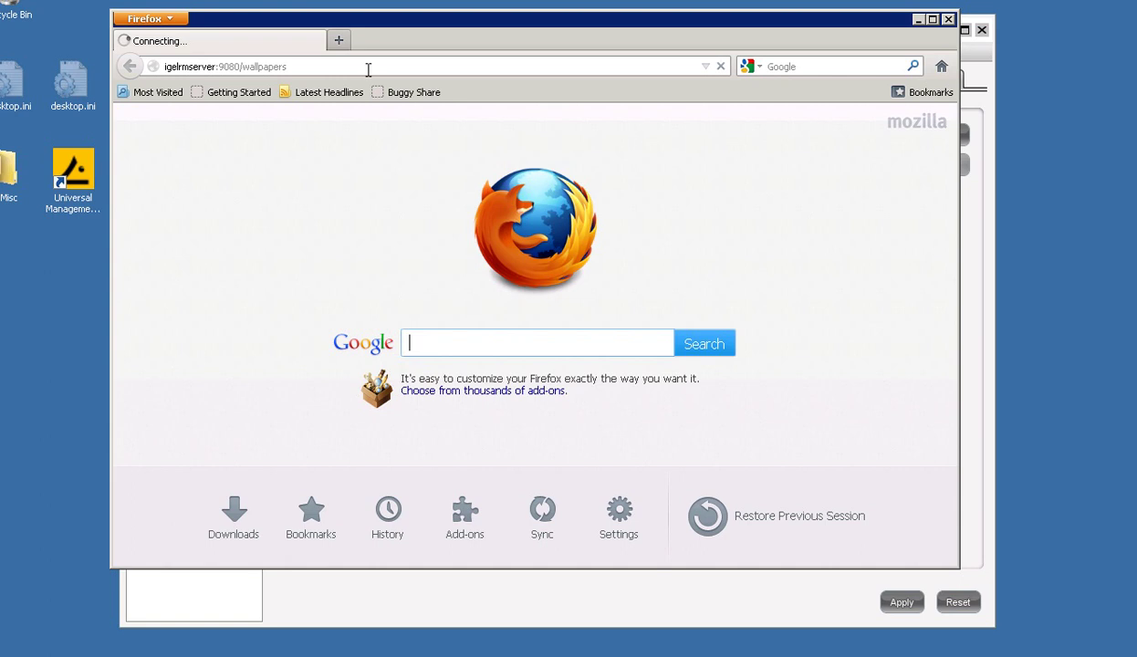
{"action": "type", "text": "admin"}
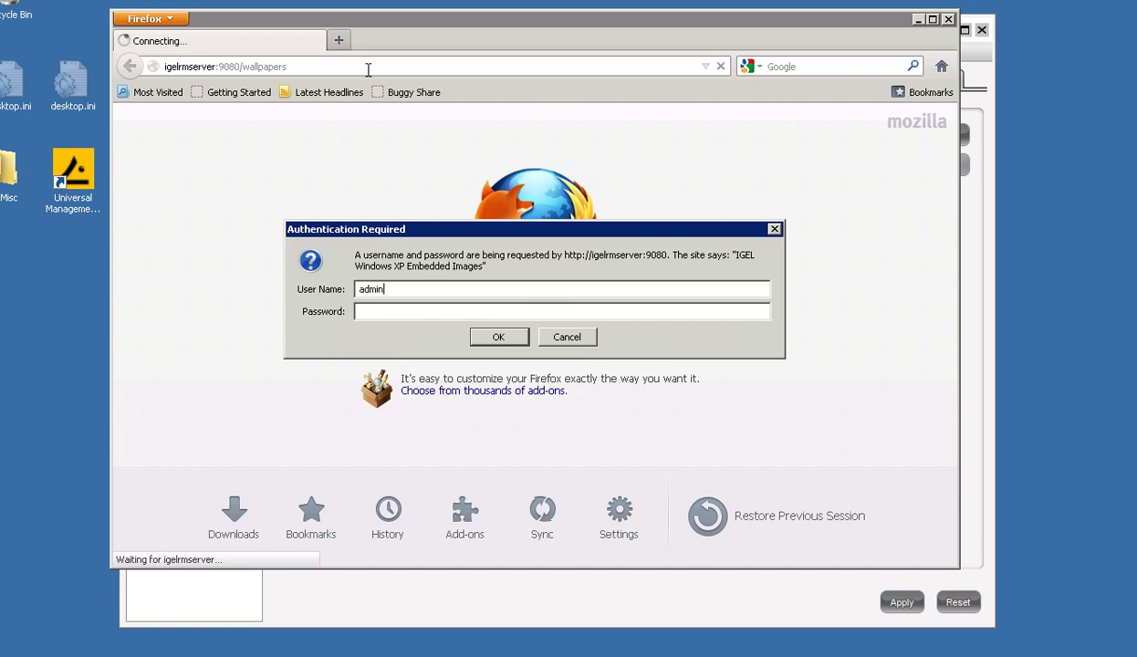
{"action": "key", "text": "Tab"}
{"action": "type", "text": "admin"}
{"action": "key", "text": "Return"}
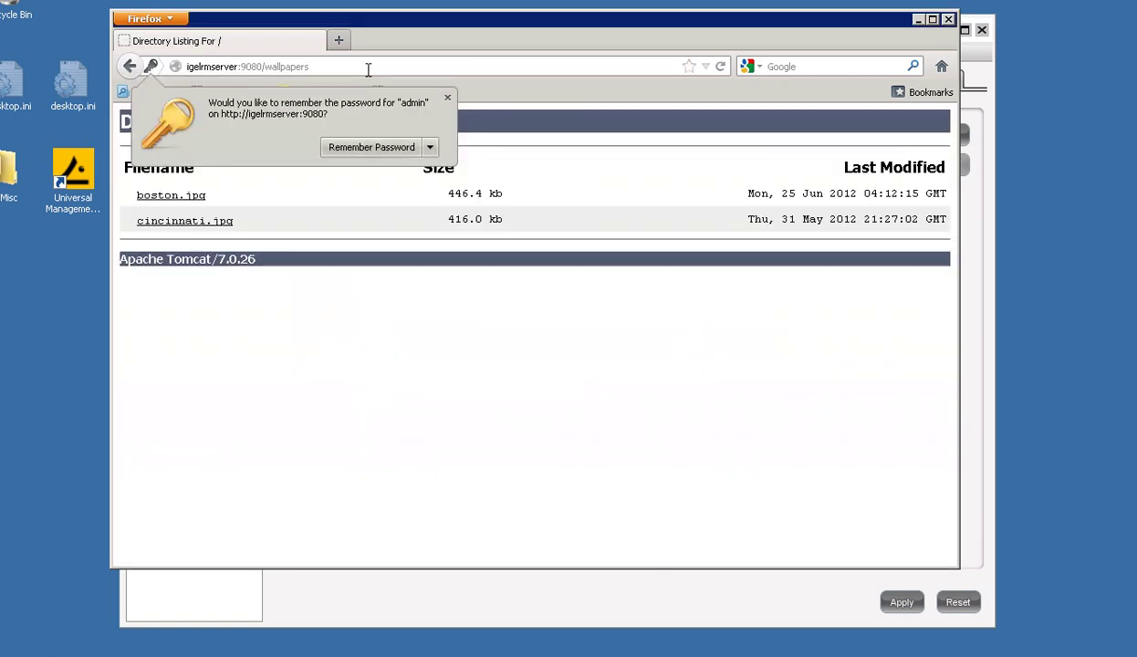
{"action": "left_click", "coordinate": [447, 97]}
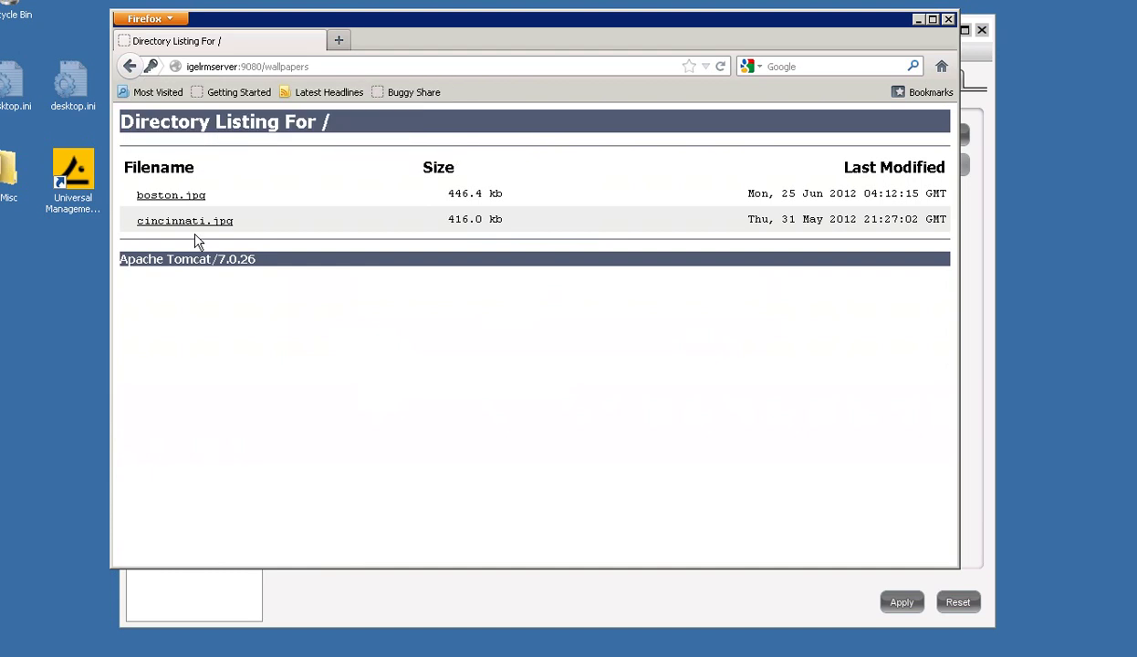
- Preview cincinnati.jpg and boston.jpg, then close Firefox
{"action": "left_click", "coordinate": [198, 222]}
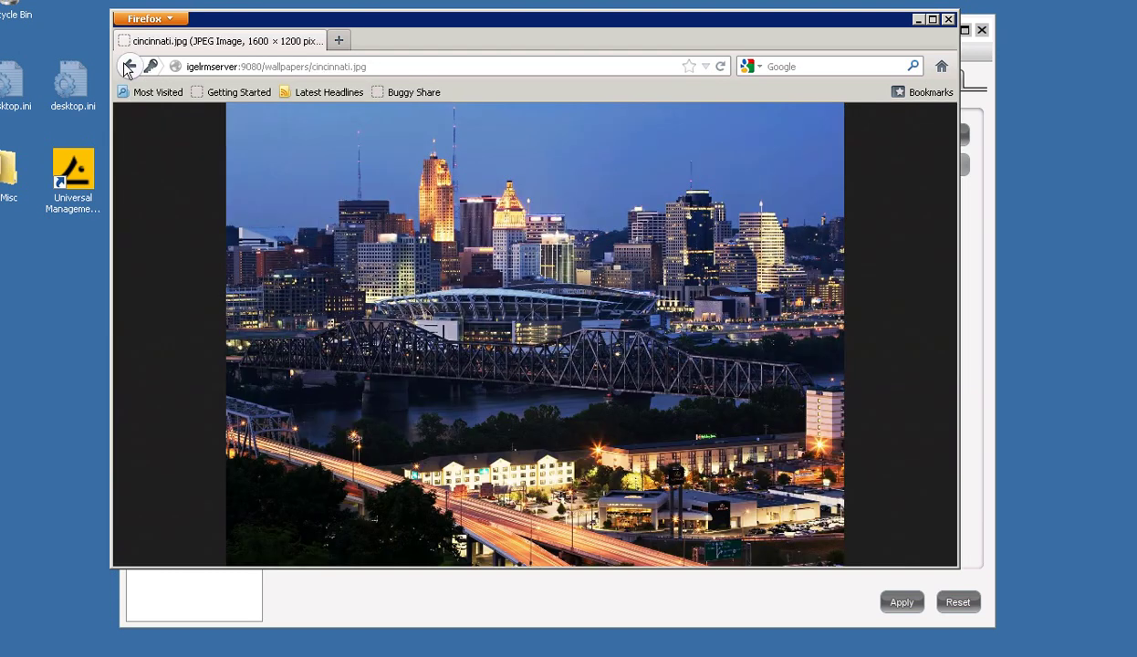
{"action": "left_click", "coordinate": [130, 67]}
{"action": "left_click", "coordinate": [171, 196]}
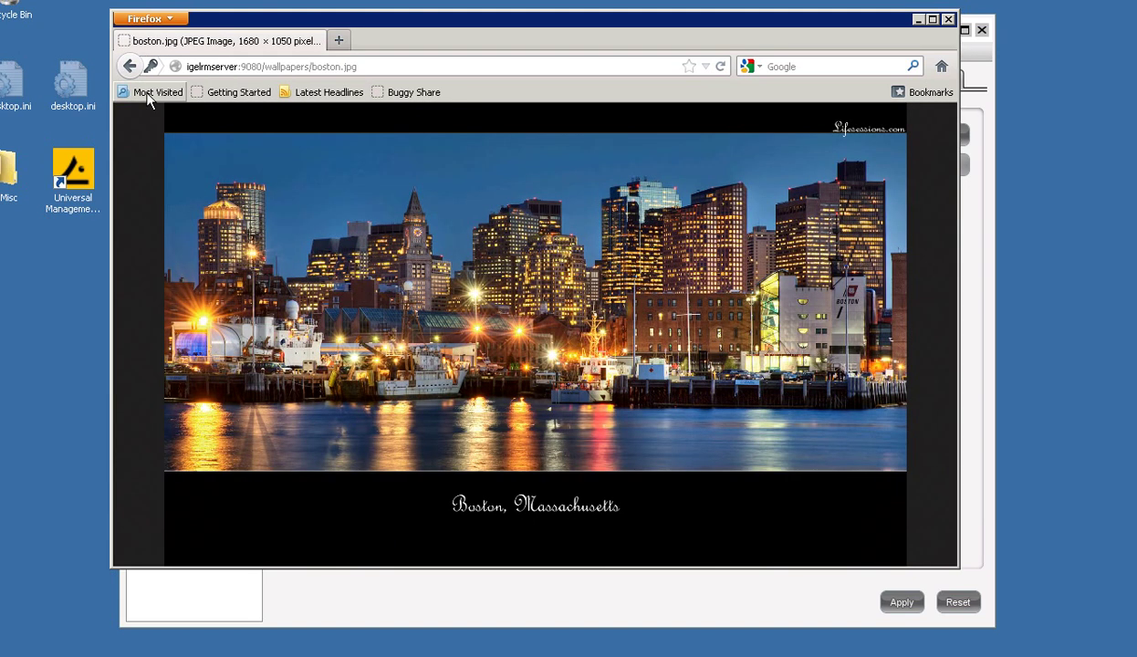
{"action": "left_click", "coordinate": [129, 66]}
{"action": "left_click", "coordinate": [948, 20]}
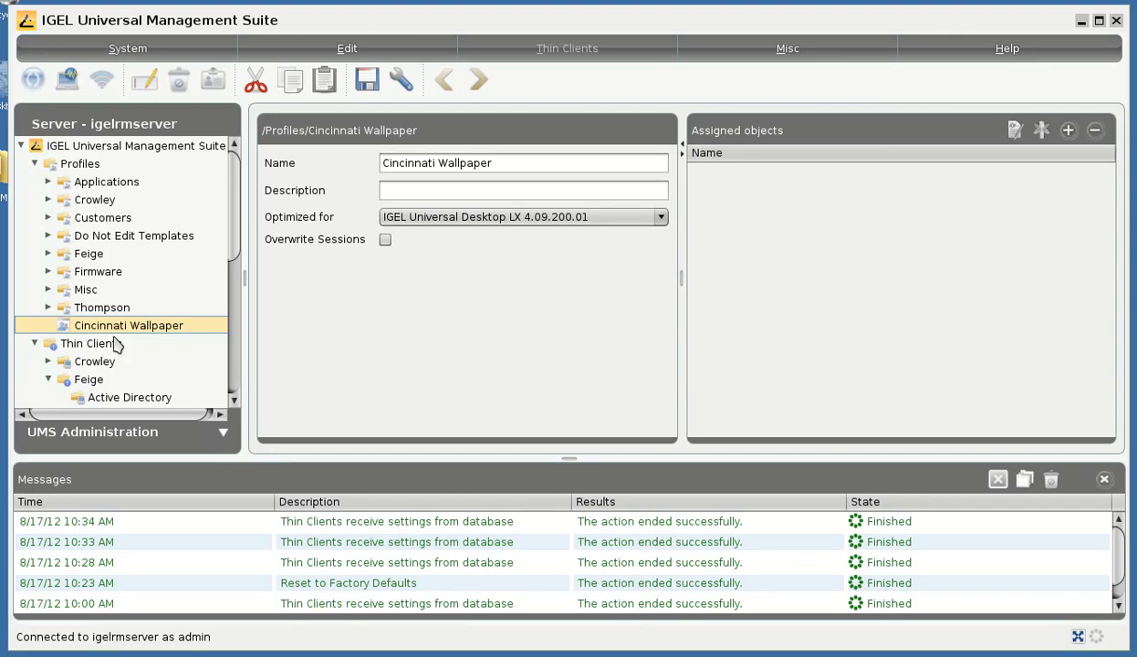
- Assign the Cincinnati Wallpaper profile to the UDLX Feige thin client
{"action": "scroll", "coordinate": [119, 298], "scroll_direction": "down", "scroll_amount": 2}
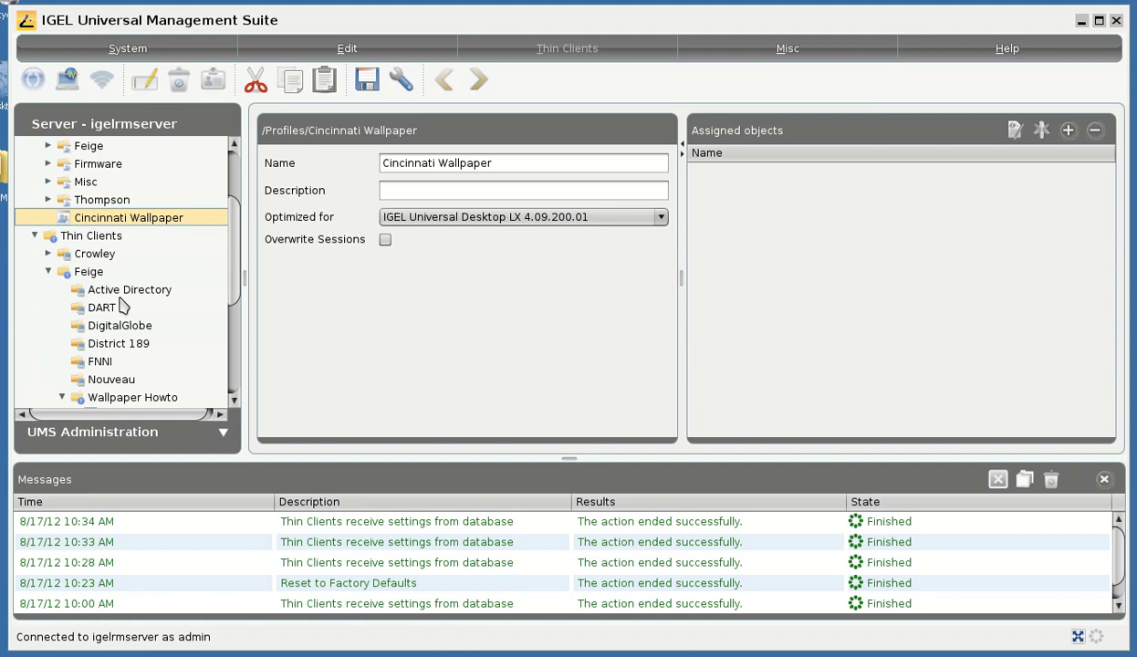
{"action": "scroll", "coordinate": [151, 245], "scroll_direction": "down", "scroll_amount": 1}
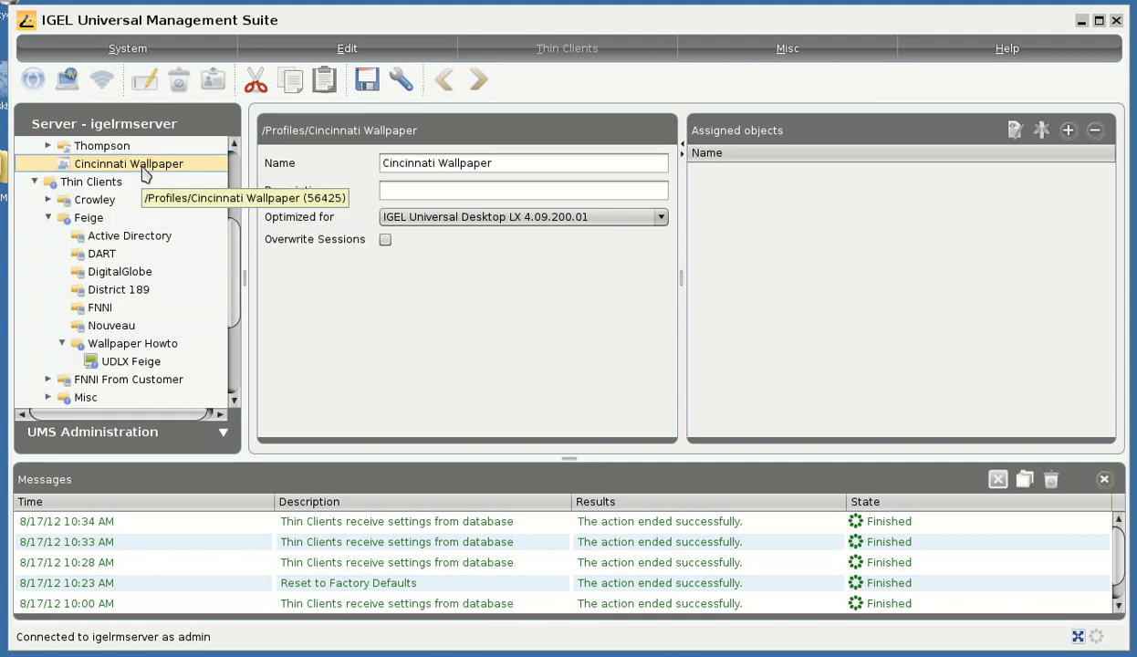
{"action": "left_click_drag", "start_coordinate": [142, 164], "coordinate": [213, 363]}
{"action": "left_click", "coordinate": [213, 362]}
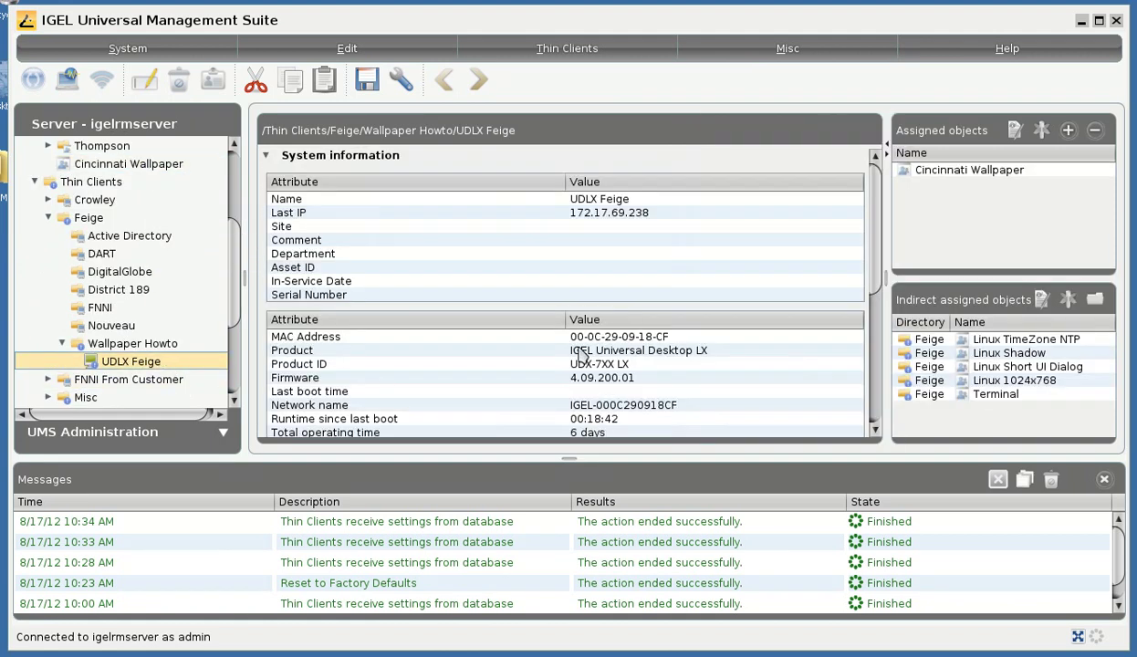
{"action": "left_click", "coordinate": [949, 172]}
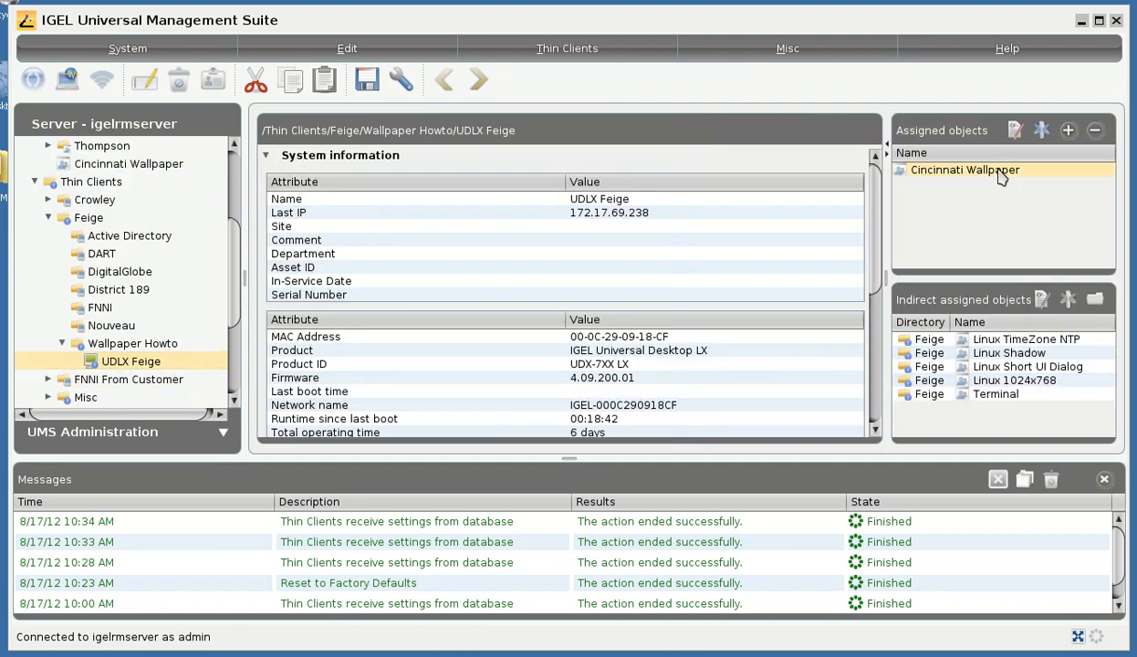
- Push the settings to UDLX Feige with Settings UMS->TC and confirm
{"action": "right_click", "coordinate": [134, 365]}
{"action": "mouse_move", "coordinate": [272, 531]}
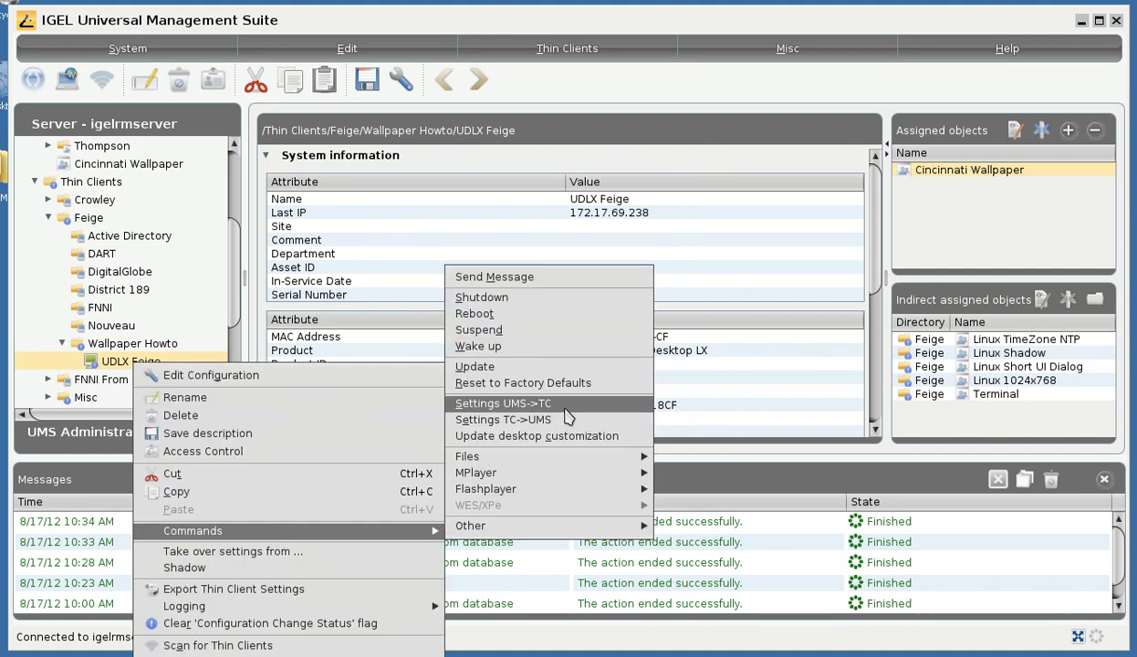
{"action": "left_click", "coordinate": [565, 408]}
{"action": "left_click", "coordinate": [534, 413]}
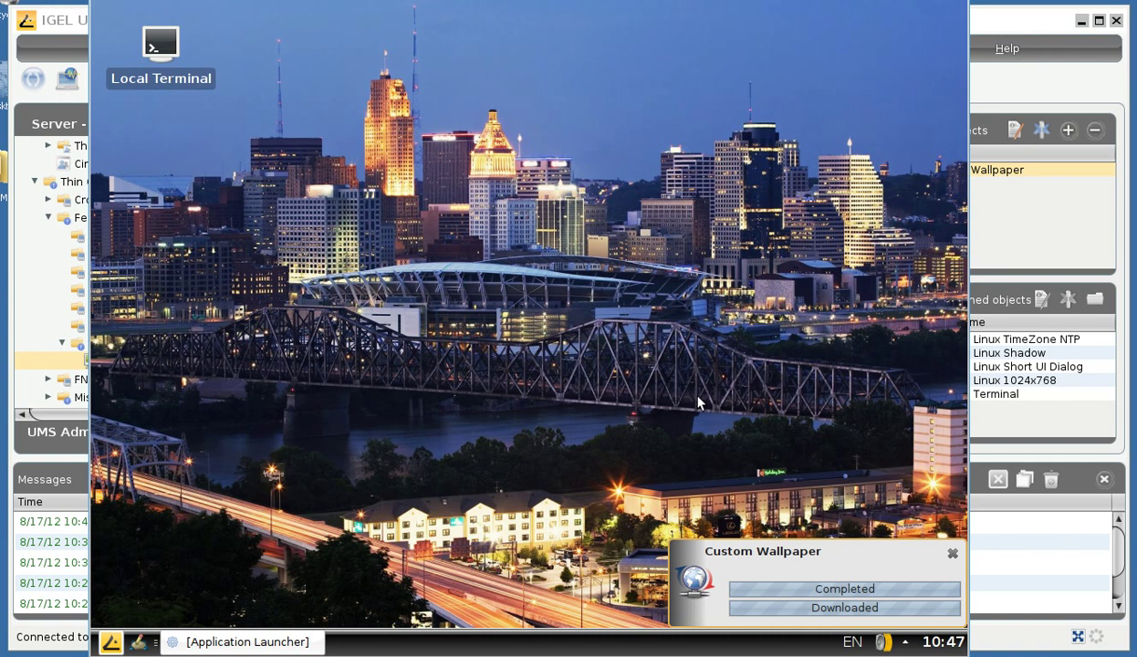
- Return to the UMS console once the Cincinnati skyline wallpaper has applied
{"action": "left_click", "coordinate": [975, 22]}
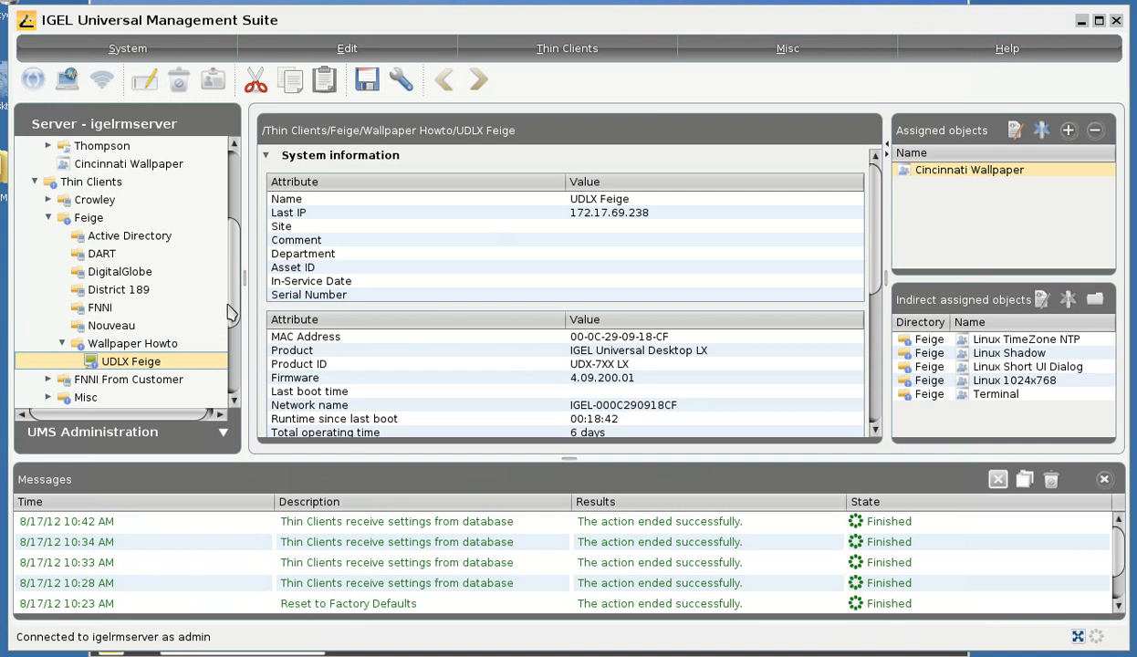
- In Cincinnati Wallpaper's Background (1st Monitor) settings, replace cincinnati.jpg with boston.jpg and save, applying now
{"action": "mouse_move", "coordinate": [233, 334]}
{"action": "left_mouse_down"}
{"action": "mouse_move", "coordinate": [237, 402]}
{"action": "mouse_move", "coordinate": [235, 316]}
{"action": "left_mouse_up"}
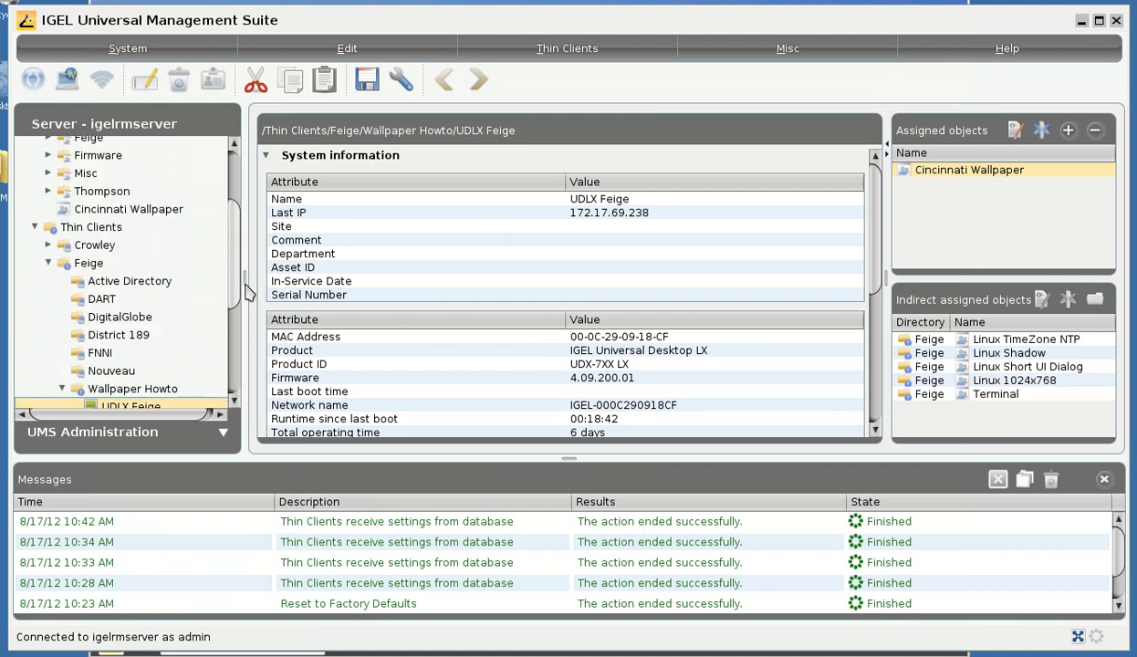
{"action": "left_click", "coordinate": [174, 209]}
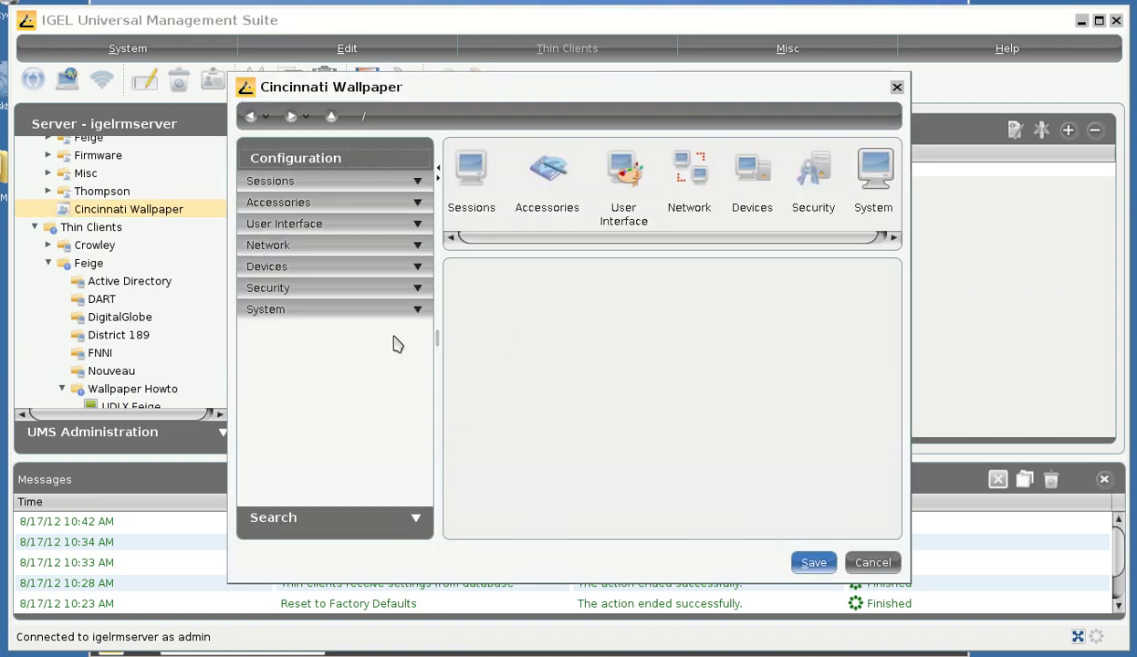
{"action": "left_click", "coordinate": [303, 224]}
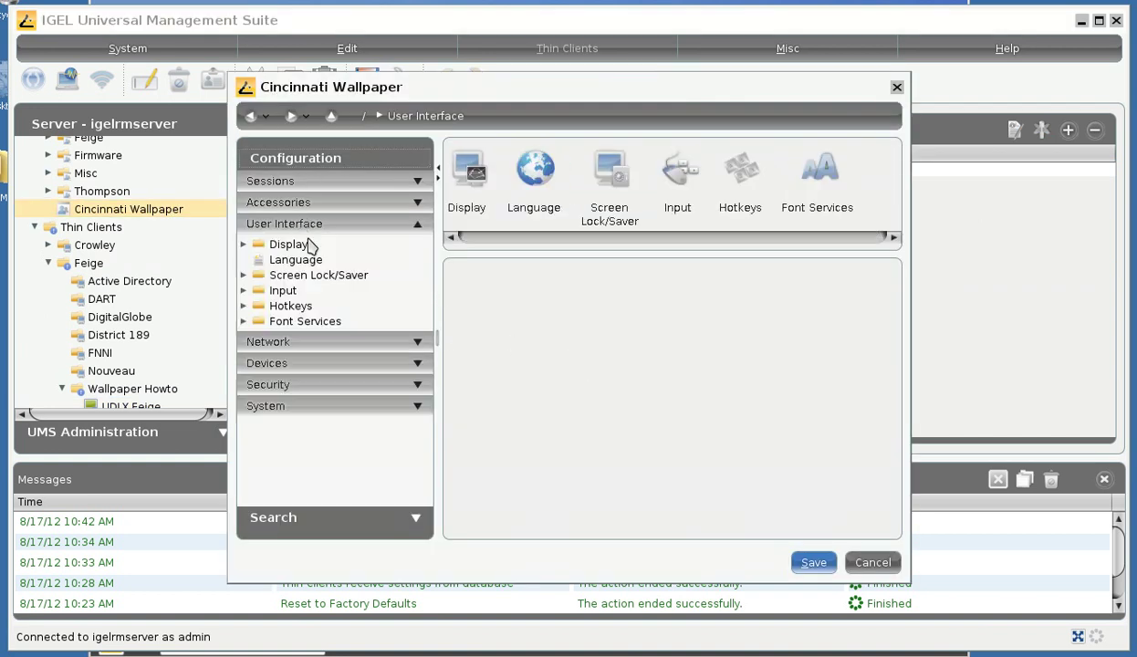
{"action": "left_click", "coordinate": [304, 248]}
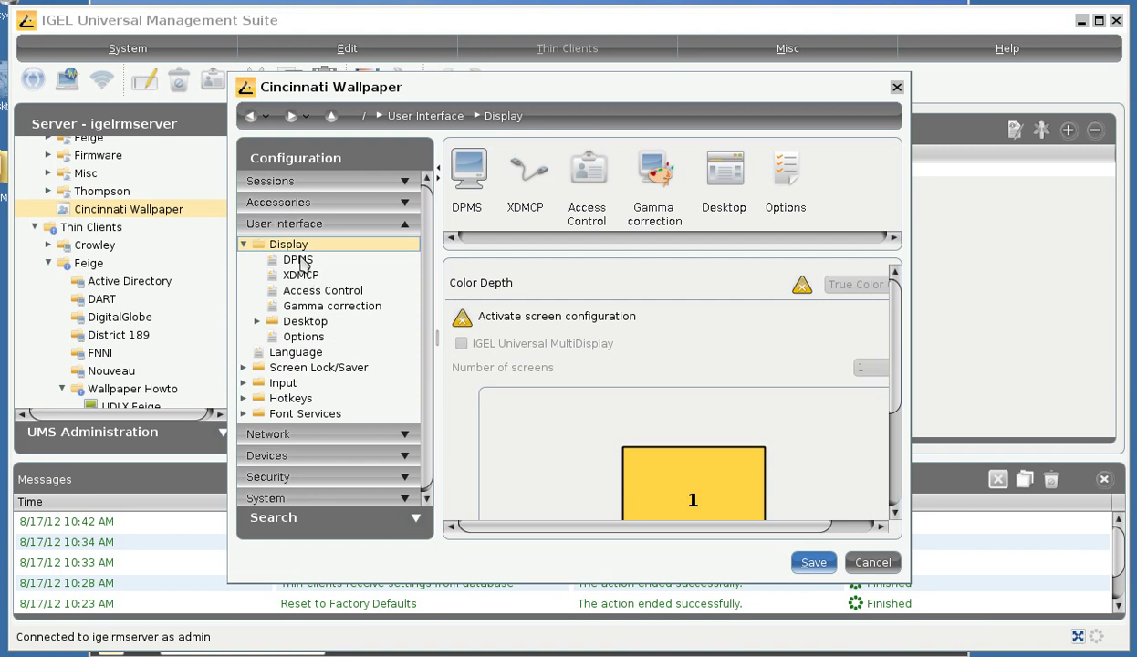
{"action": "left_click", "coordinate": [298, 324]}
{"action": "left_click", "coordinate": [352, 337]}
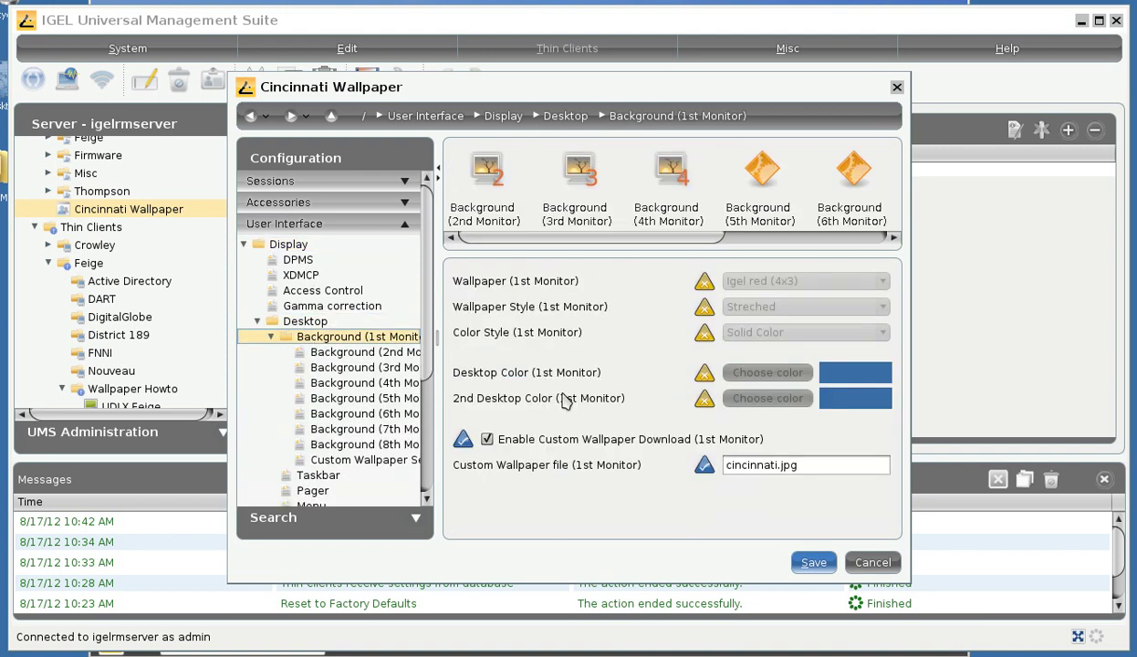
{"action": "left_click", "coordinate": [747, 465]}
{"action": "type", "text": "bos"}
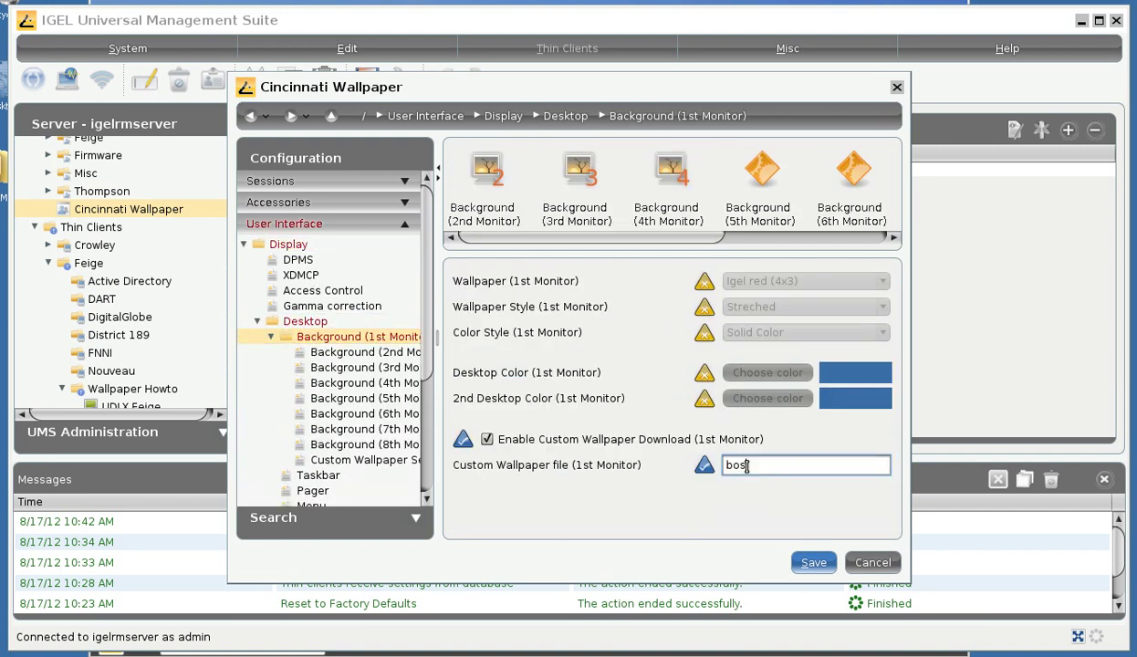
{"action": "type", "text": "ton.jpg"}
{"action": "left_click", "coordinate": [813, 562]}
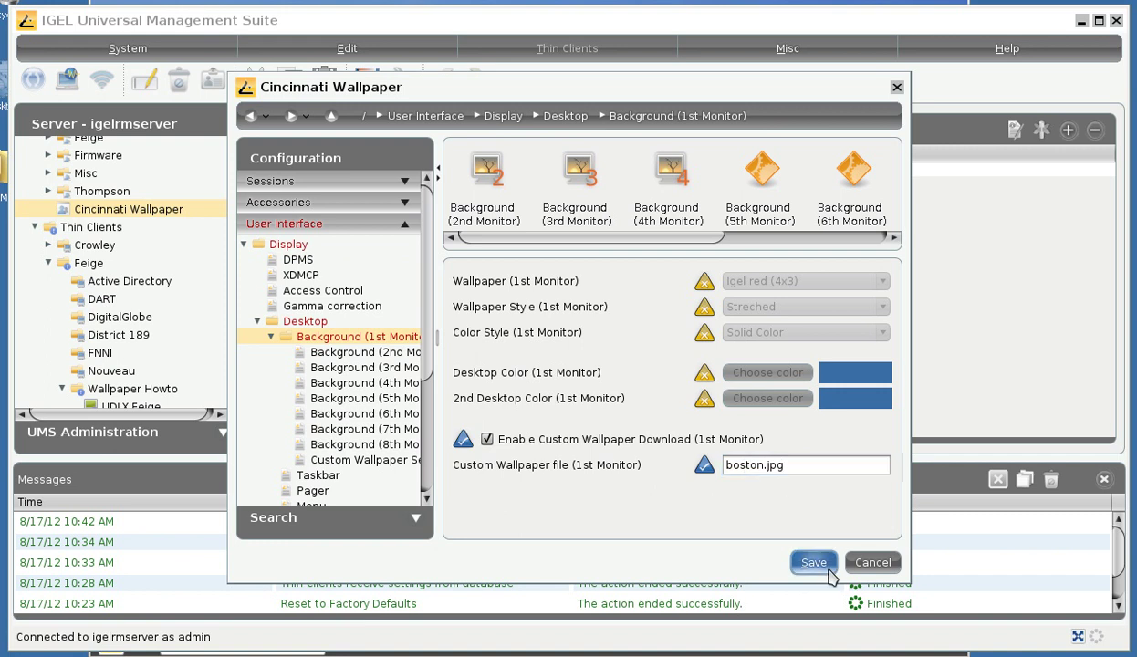
{"action": "left_click", "coordinate": [471, 312]}
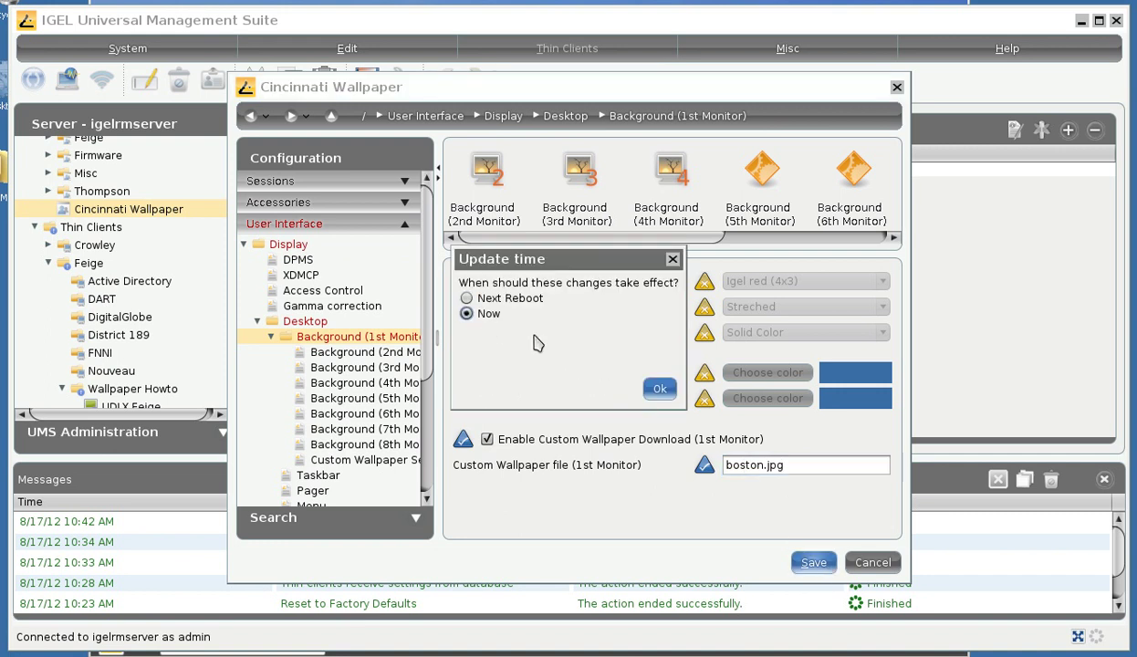
- Confirm the Update time dialog so the thin client receives the boston.jpg configuration immediately
{"action": "left_click", "coordinate": [660, 391]}
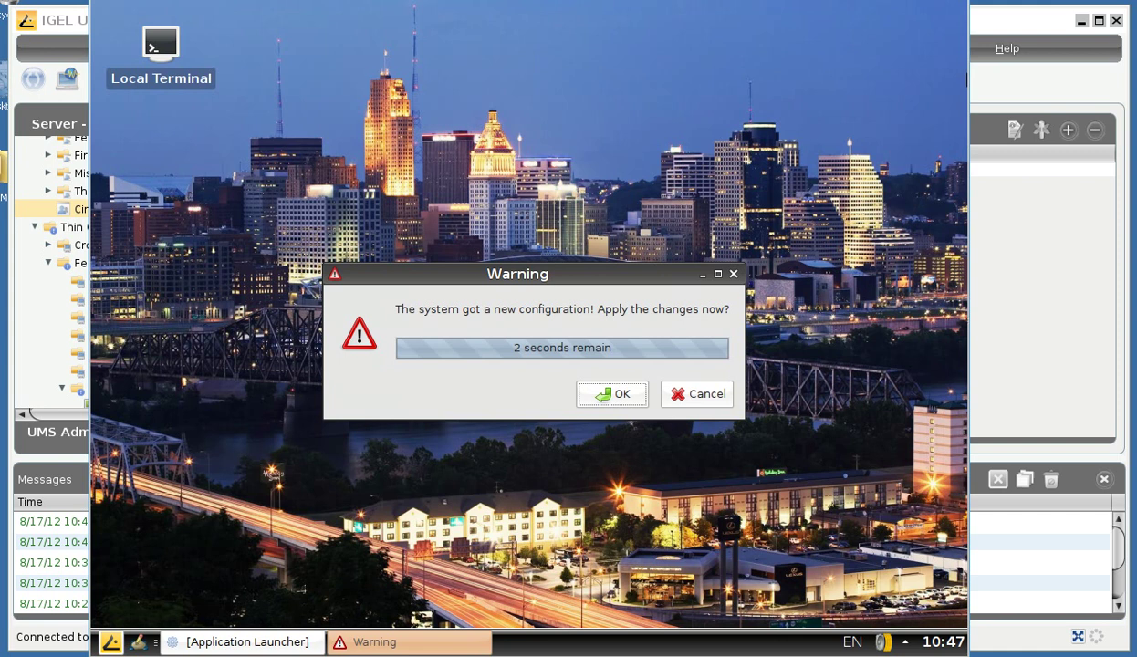